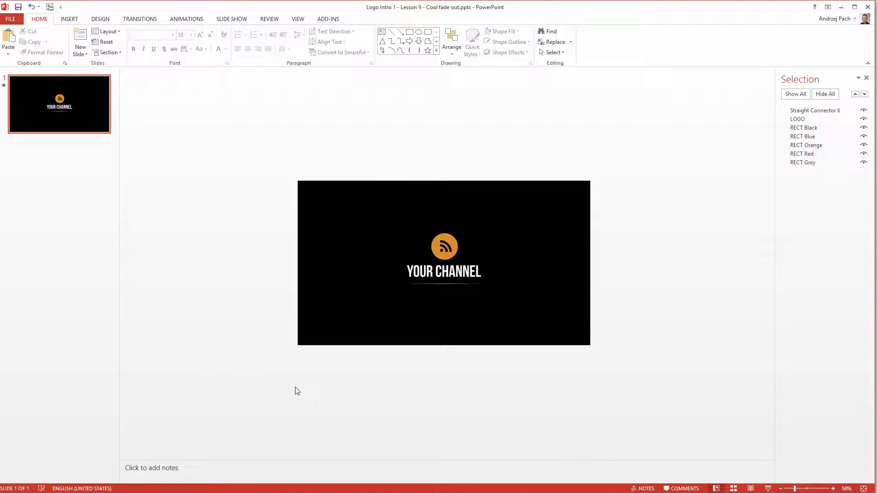
Step: Zoom the slide out to 33% to leave working room around it
{"action": "scroll", "coordinate": [262, 398], "scroll_direction": "down", "scroll_amount": 2}
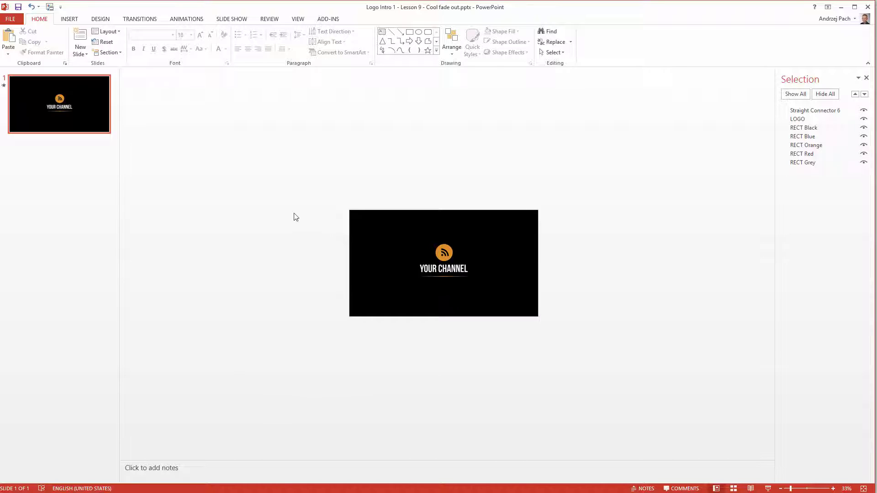
Step: Draw a large rectangle below the slide, overlapping its lower-left edge
{"action": "left_click", "coordinate": [69, 19]}
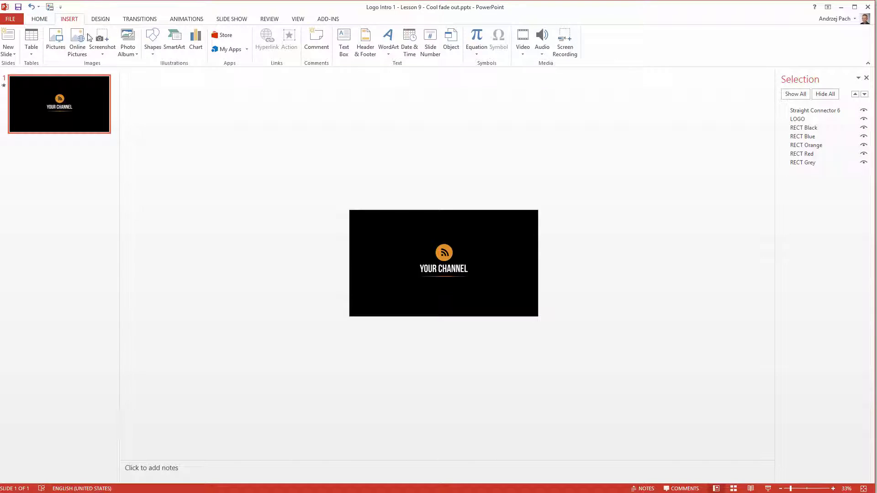
{"action": "left_click", "coordinate": [155, 51]}
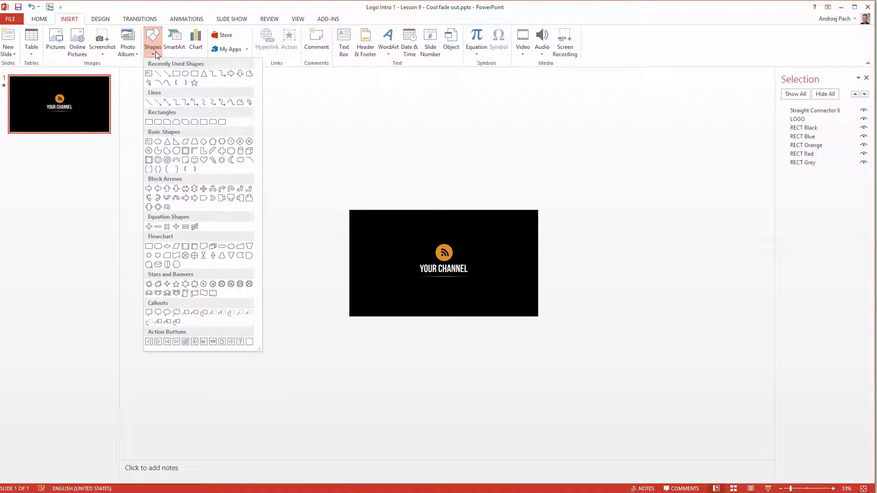
{"action": "left_click", "coordinate": [176, 75]}
{"action": "left_click_drag", "start_coordinate": [235, 343], "coordinate": [459, 450]}
{"action": "left_click_drag", "start_coordinate": [384, 405], "coordinate": [362, 348]}
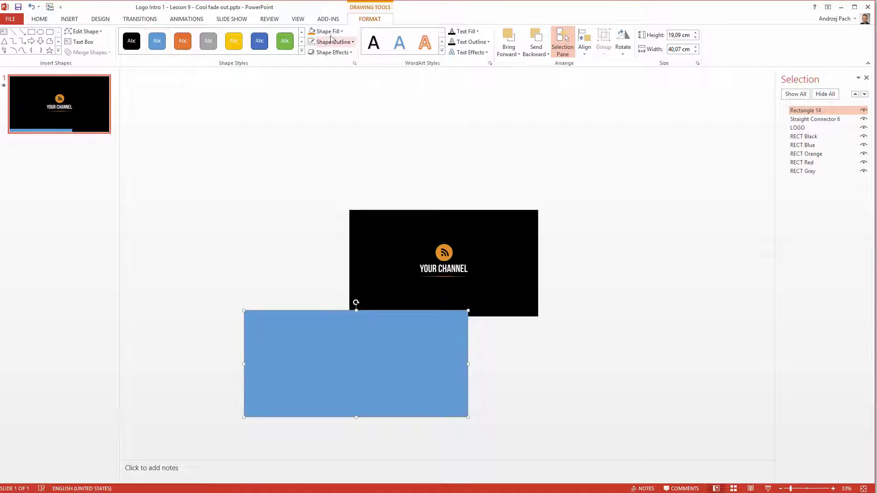
Step: Fill the rectangle with the logo circle's orange using the eyedropper
{"action": "left_click", "coordinate": [330, 34]}
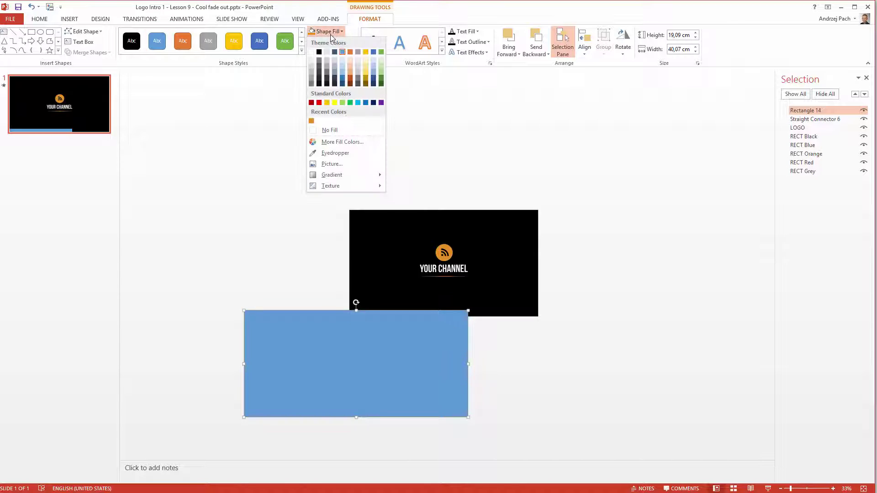
{"action": "left_click", "coordinate": [346, 156]}
{"action": "left_click", "coordinate": [443, 253]}
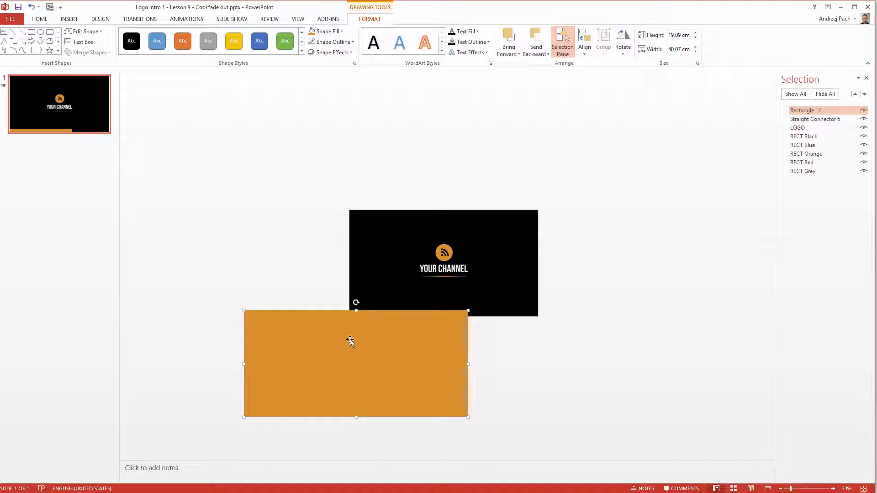
Step: Widen the orange rectangle to 46.95 cm and move it up over the slide
{"action": "left_click_drag", "start_coordinate": [350, 339], "coordinate": [388, 324]}
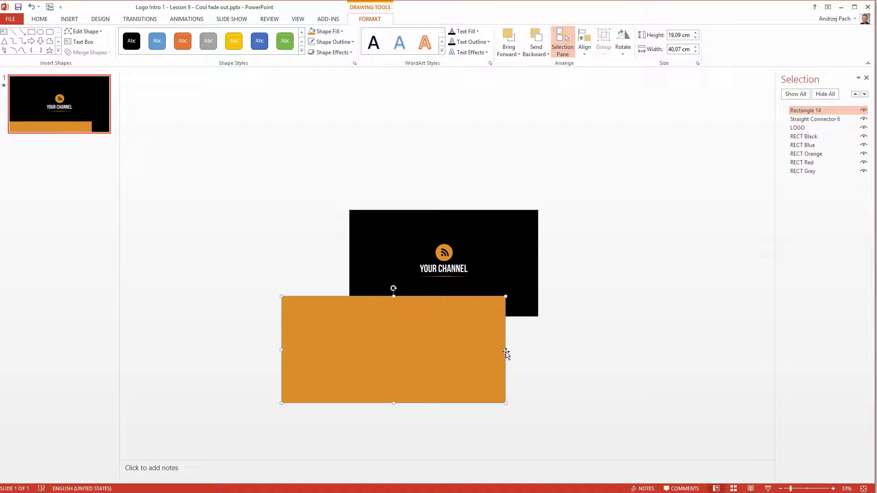
{"action": "left_click_drag", "start_coordinate": [506, 352], "coordinate": [528, 373]}
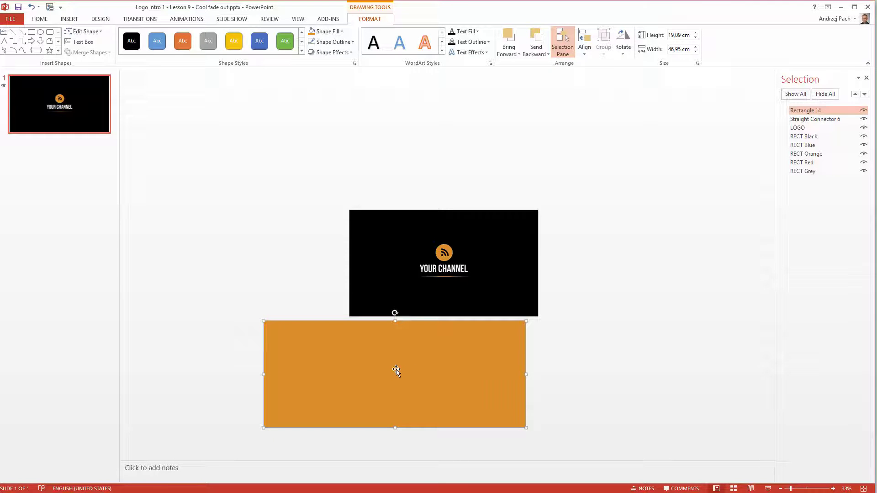
{"action": "left_click_drag", "start_coordinate": [394, 366], "coordinate": [408, 286]}
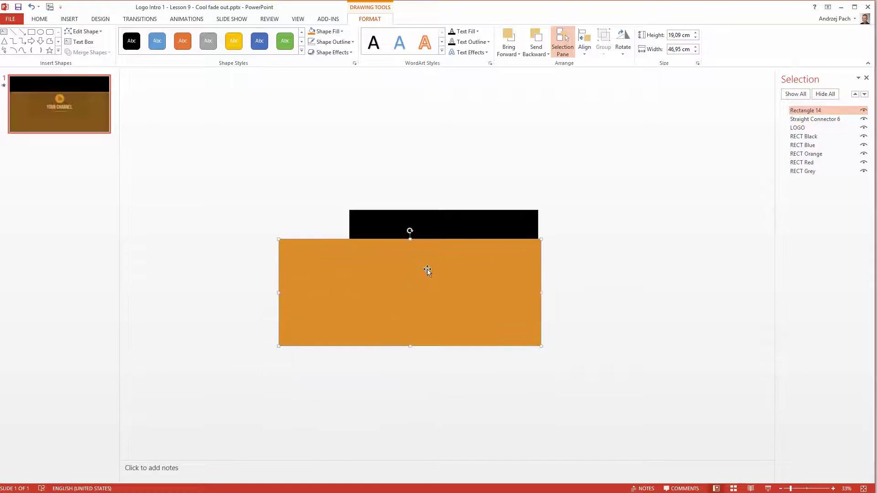
Step: Tilt the rectangle about 30° and nudge it into position over the slide
{"action": "left_click_drag", "start_coordinate": [410, 231], "coordinate": [450, 219]}
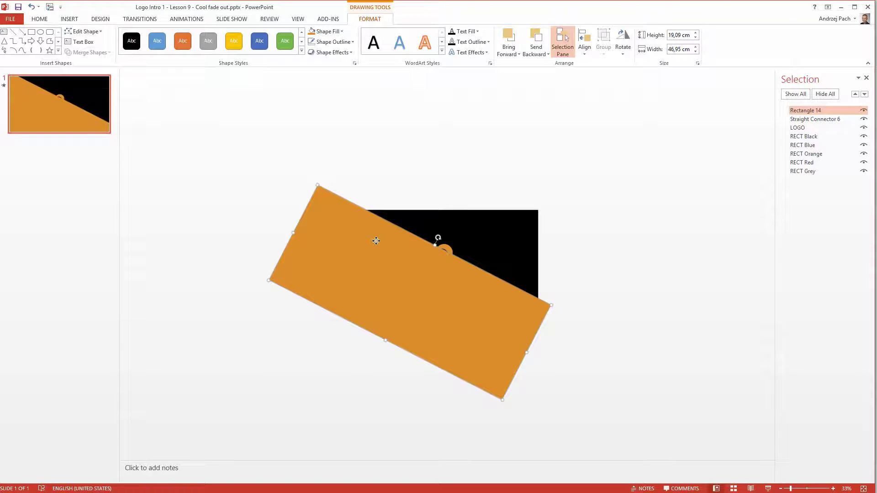
{"action": "mouse_move", "coordinate": [376, 241]}
{"action": "left_mouse_down"}
{"action": "mouse_move", "coordinate": [382, 249]}
{"action": "mouse_move", "coordinate": [368, 288]}
{"action": "mouse_move", "coordinate": [397, 253]}
{"action": "mouse_move", "coordinate": [393, 246]}
{"action": "mouse_move", "coordinate": [385, 260]}
{"action": "left_mouse_up"}
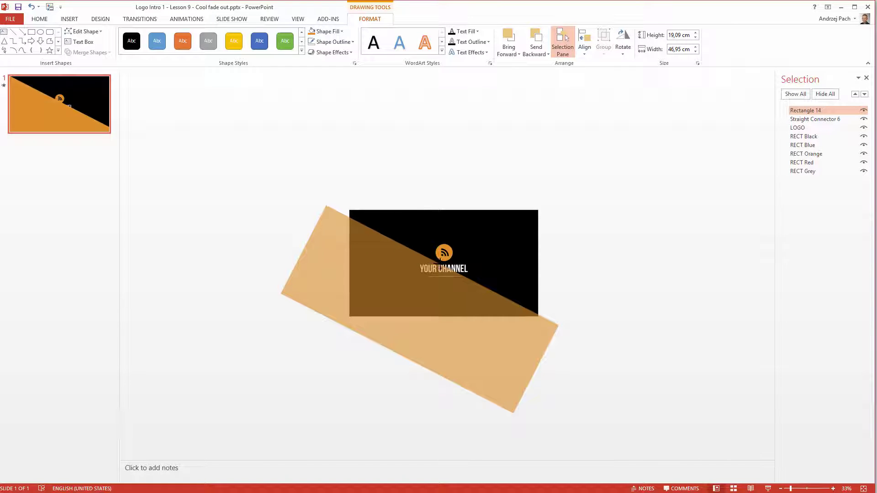
{"action": "left_click_drag", "start_coordinate": [439, 259], "coordinate": [480, 200]}
{"action": "key", "text": "Left"}
{"action": "key", "text": "Down"}
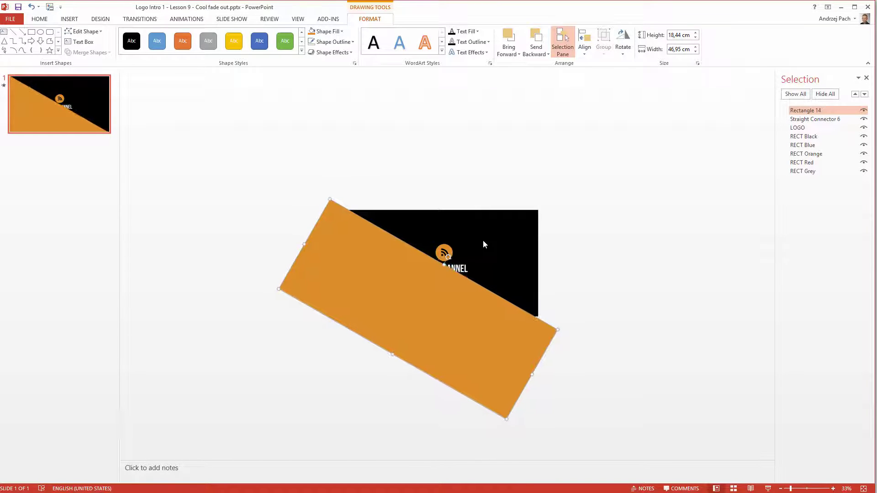
{"action": "key", "text": "Up"}
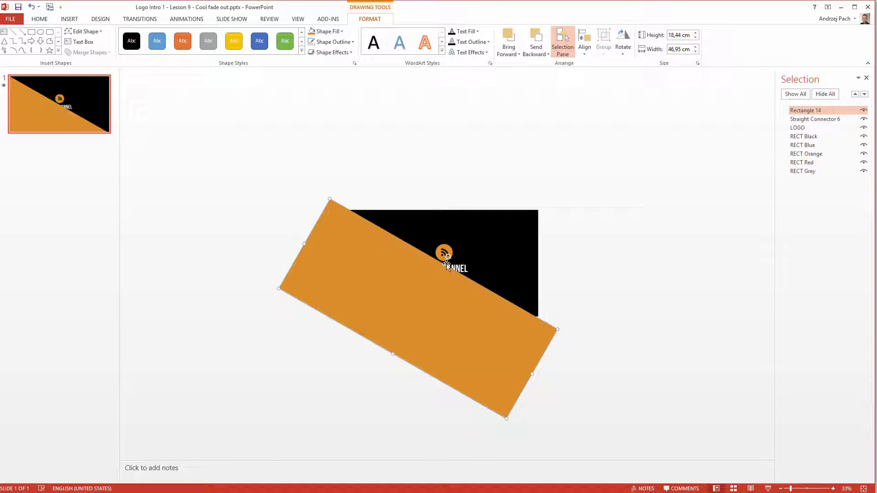
{"action": "key", "text": "alt"}
Step: Fine-tune the tilt and move the rectangle just off the slide's lower-left corner
{"action": "left_click_drag", "start_coordinate": [444, 264], "coordinate": [446, 261]}
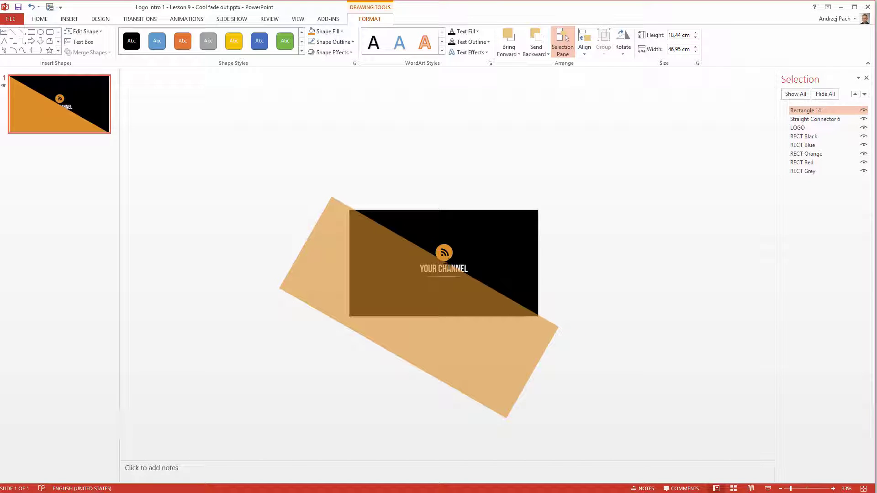
{"action": "left_click_drag", "start_coordinate": [446, 262], "coordinate": [486, 192]}
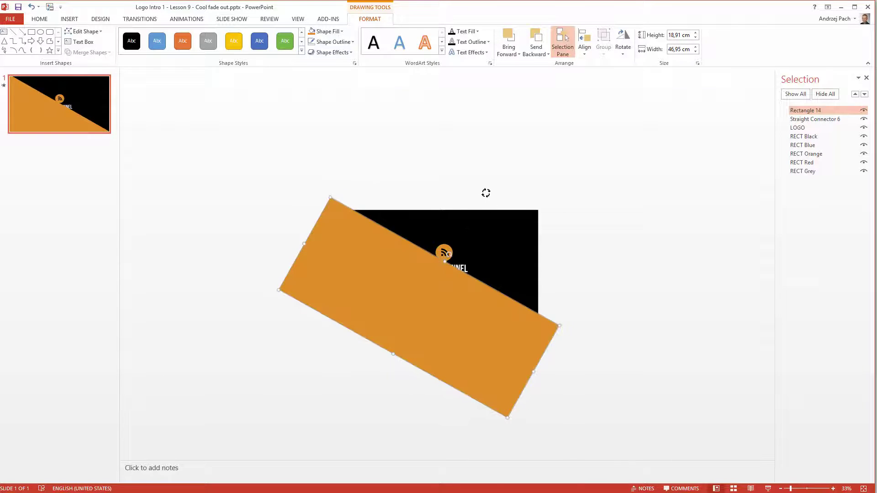
{"action": "left_click_drag", "start_coordinate": [447, 253], "coordinate": [513, 160]}
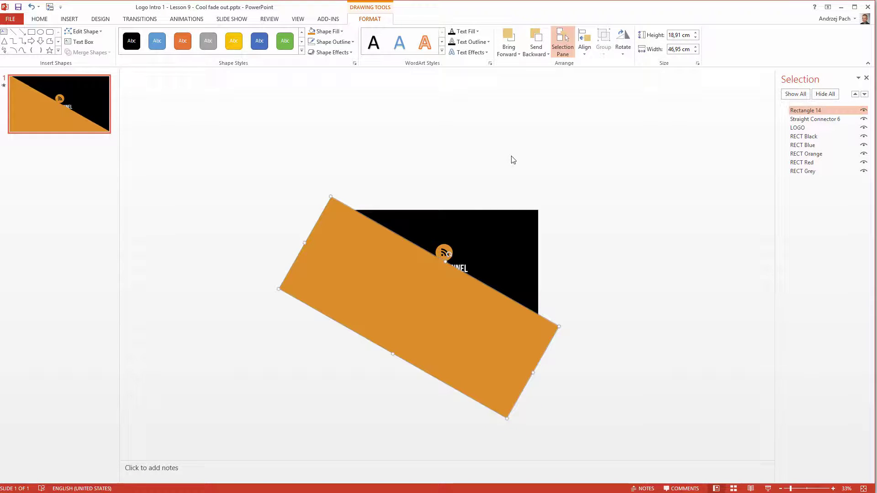
{"action": "key", "text": "ctrl+z"}
{"action": "key", "text": "ctrl+y"}
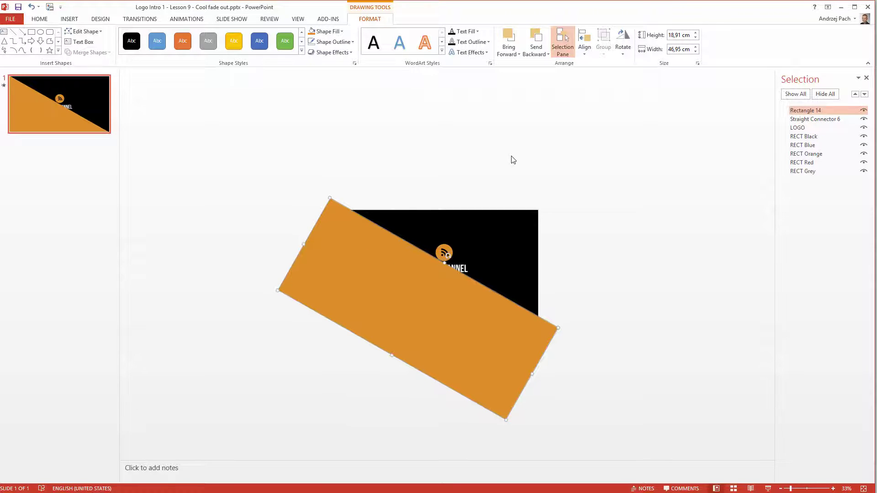
{"action": "scroll", "coordinate": [371, 292], "scroll_direction": "down", "scroll_amount": 1}
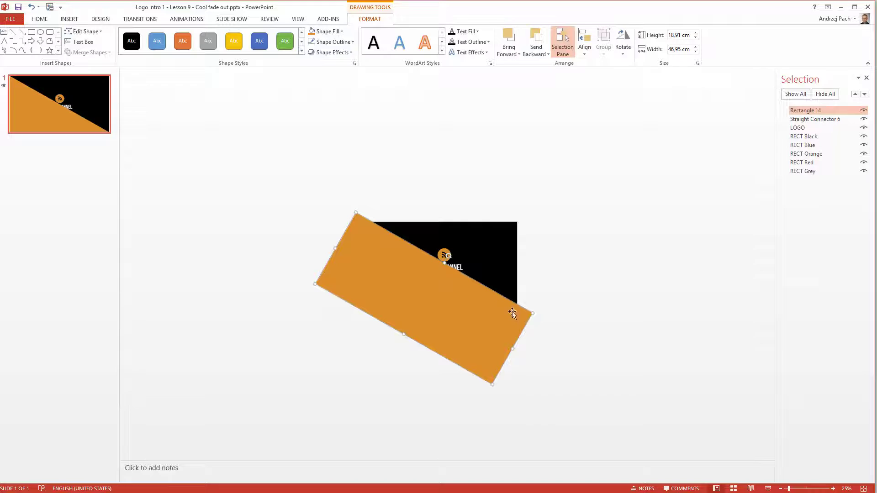
{"action": "left_click_drag", "start_coordinate": [424, 291], "coordinate": [369, 352]}
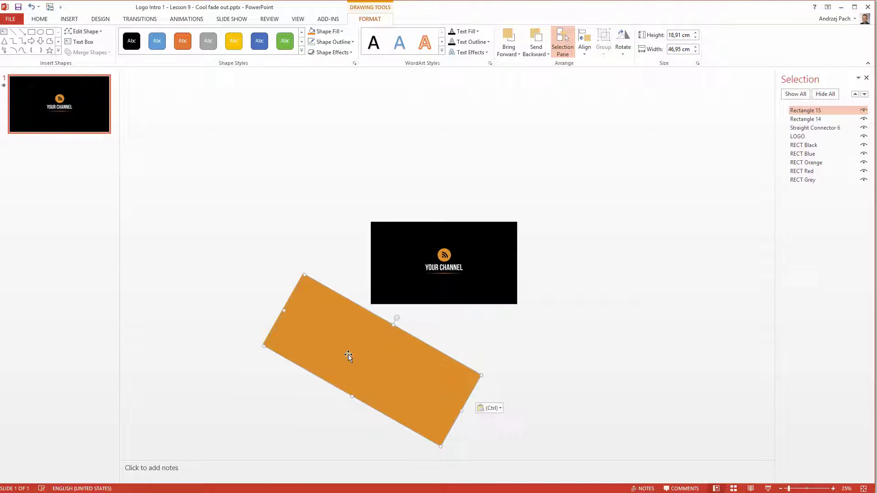
Step: Move the copy, Rectangle 15, past the slide's upper-right corner, mirroring the first rectangle
{"action": "left_click_drag", "start_coordinate": [327, 353], "coordinate": [499, 176]}
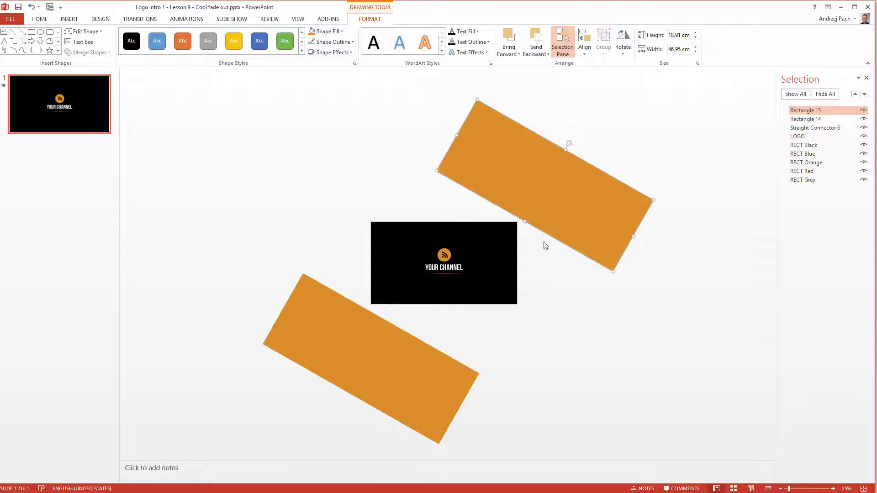
Step: Apply a Lines motion path to both Rectangle 14 and Rectangle 15
{"action": "left_click", "coordinate": [189, 21]}
{"action": "left_click", "coordinate": [681, 33]}
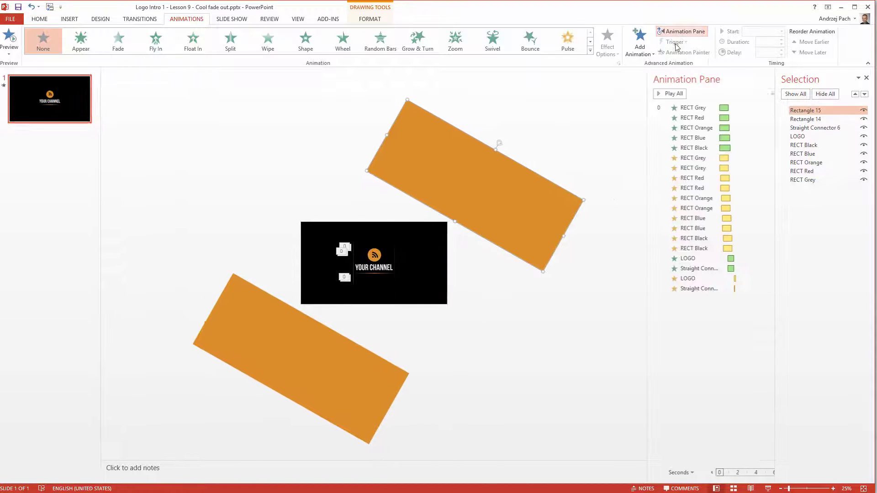
{"action": "left_click", "coordinate": [285, 347], "text": "shift"}
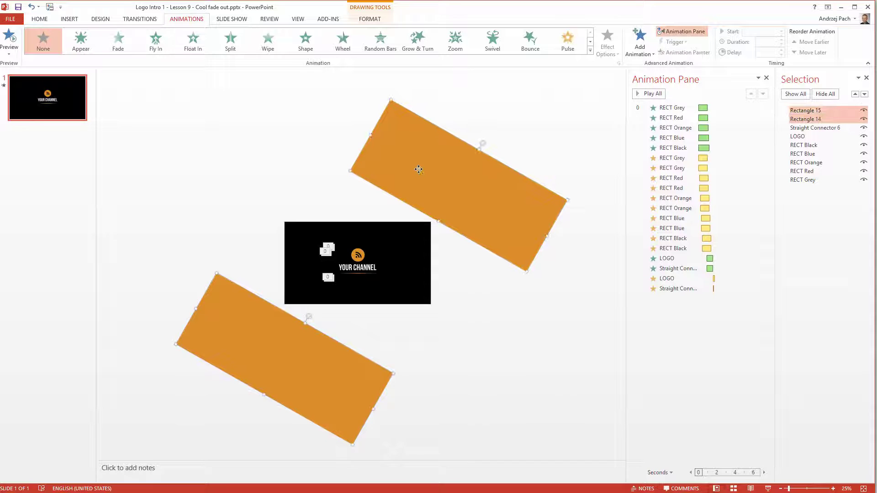
{"action": "left_click", "coordinate": [590, 52]}
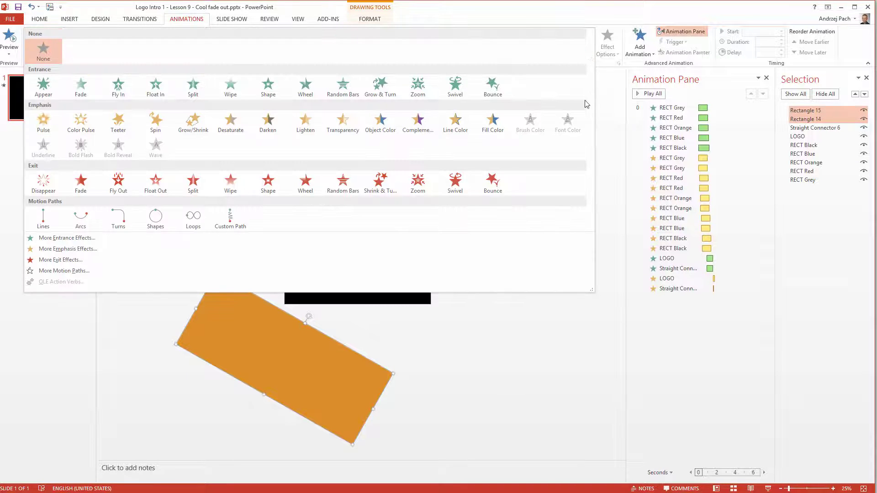
{"action": "left_click", "coordinate": [43, 219]}
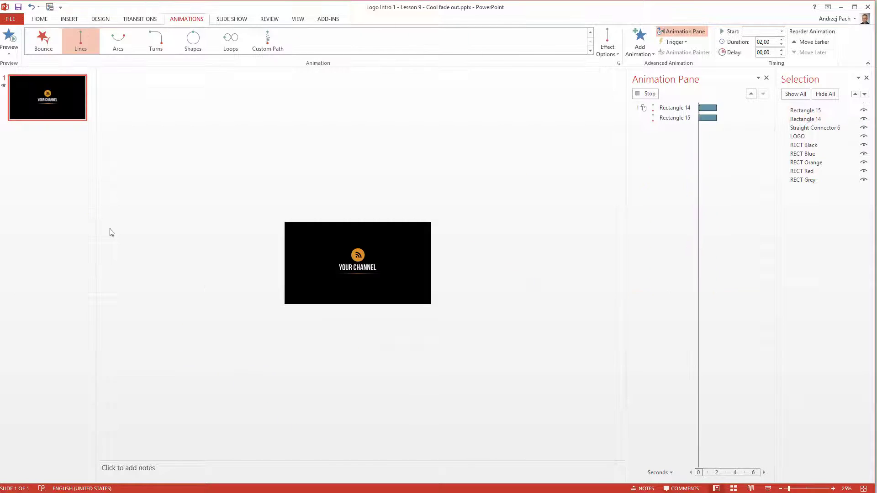
{"action": "left_click", "coordinate": [476, 263]}
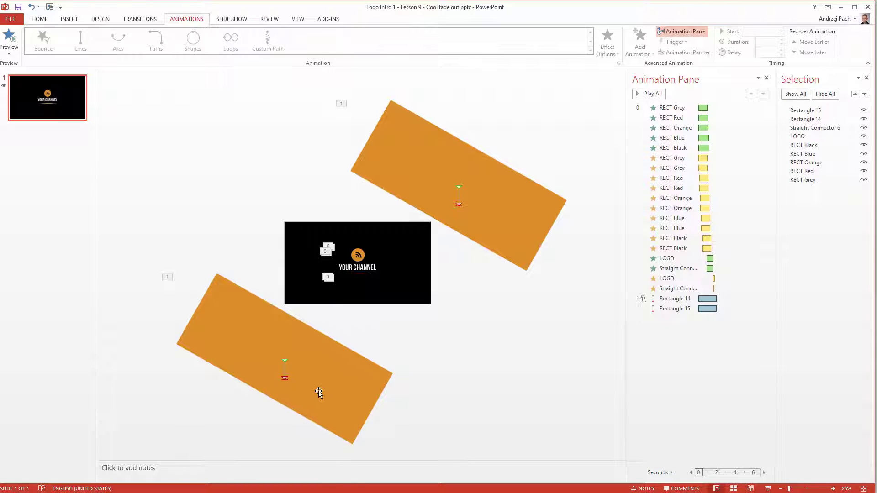
{"action": "left_click", "coordinate": [360, 376]}
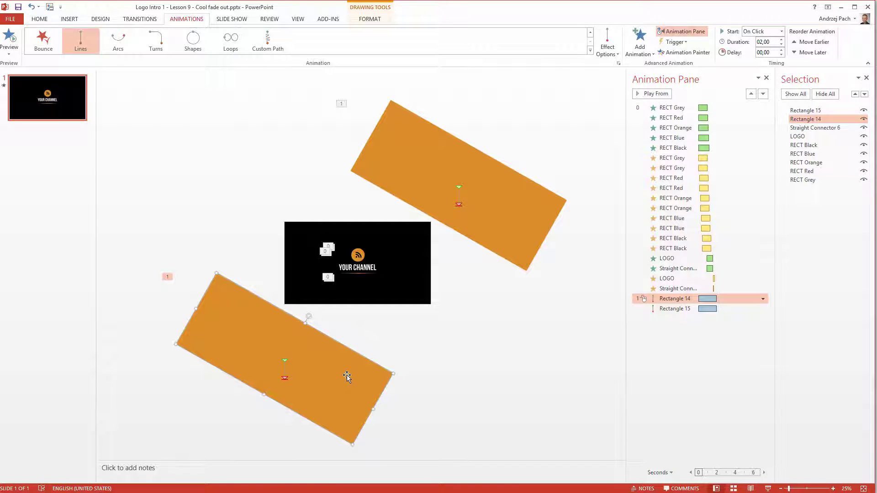
Step: Drag the lower and upper rectangles' motion path end points onto the central black logo box
{"action": "left_click", "coordinate": [284, 380]}
{"action": "scroll", "coordinate": [284, 377], "scroll_direction": "down", "scroll_amount": 1}
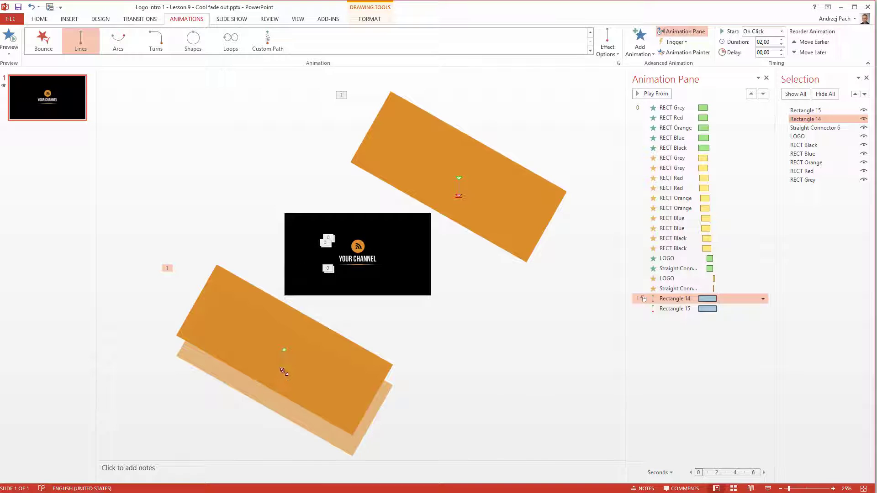
{"action": "left_click_drag", "start_coordinate": [284, 372], "coordinate": [340, 291]}
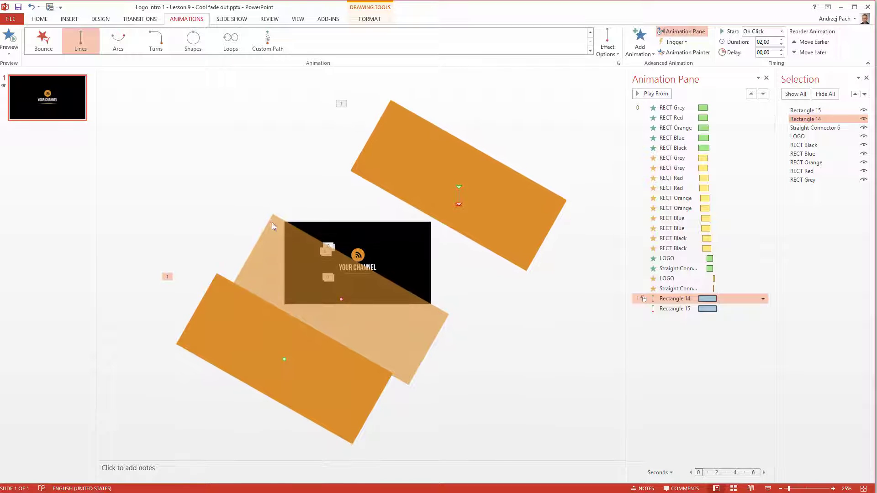
{"action": "scroll", "coordinate": [411, 296], "scroll_direction": "up", "scroll_amount": 3}
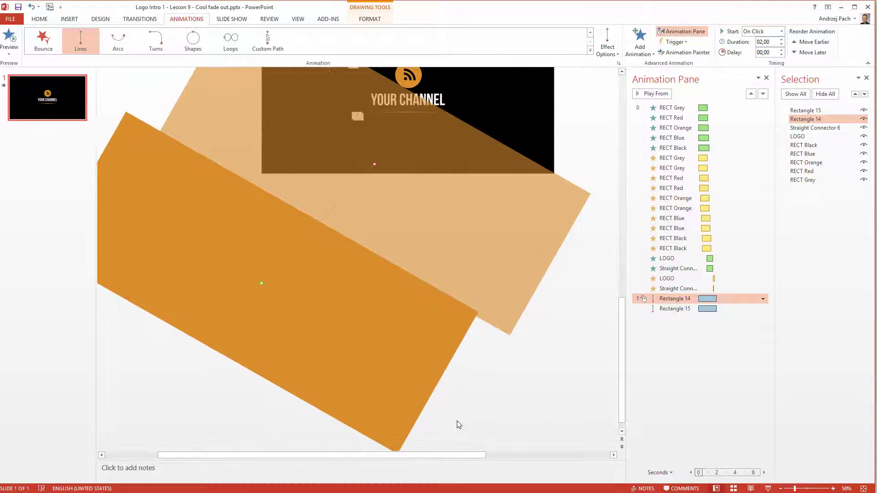
{"action": "scroll", "coordinate": [459, 423], "scroll_direction": "down", "scroll_amount": 2}
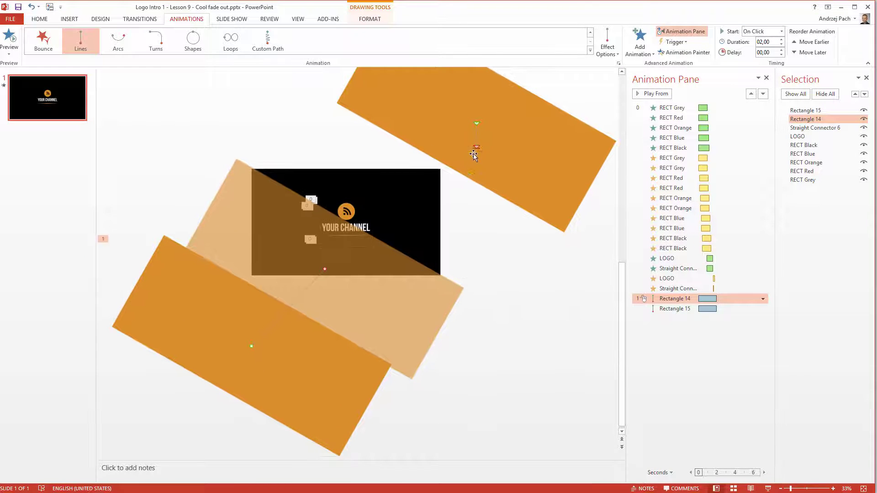
{"action": "left_click", "coordinate": [476, 148]}
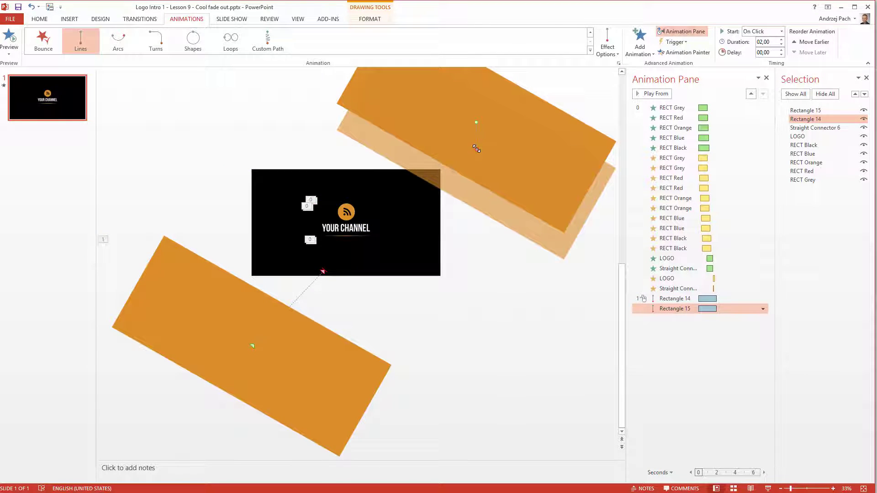
{"action": "left_click_drag", "start_coordinate": [477, 148], "coordinate": [374, 180]}
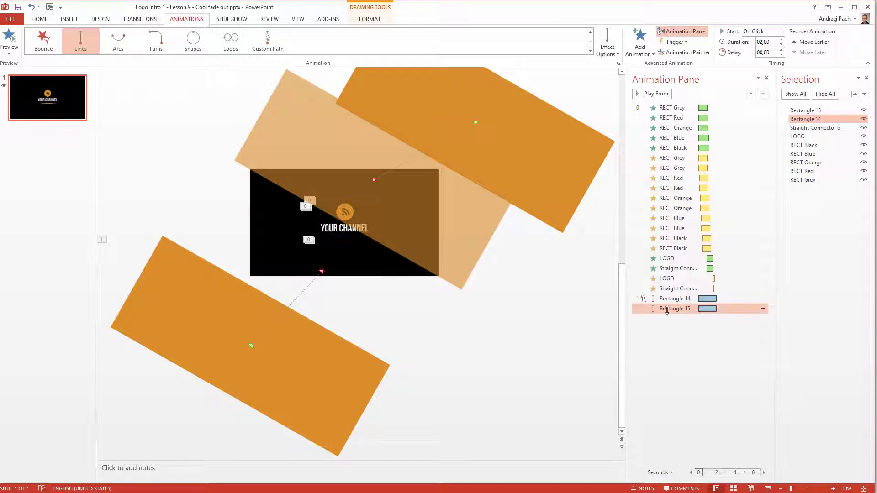
Step: Set both rectangle motions to With Previous, 1-second duration, after a 1.6-second delay
{"action": "left_click", "coordinate": [675, 299], "text": "shift"}
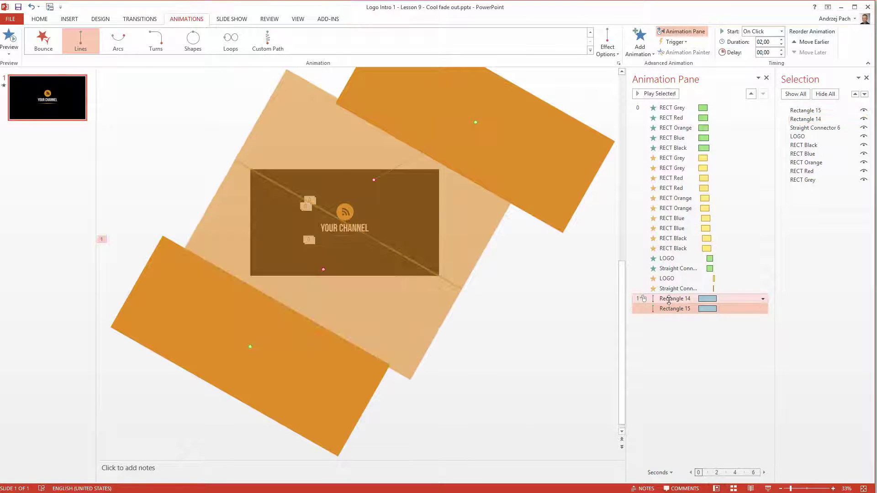
{"action": "left_click", "coordinate": [763, 299]}
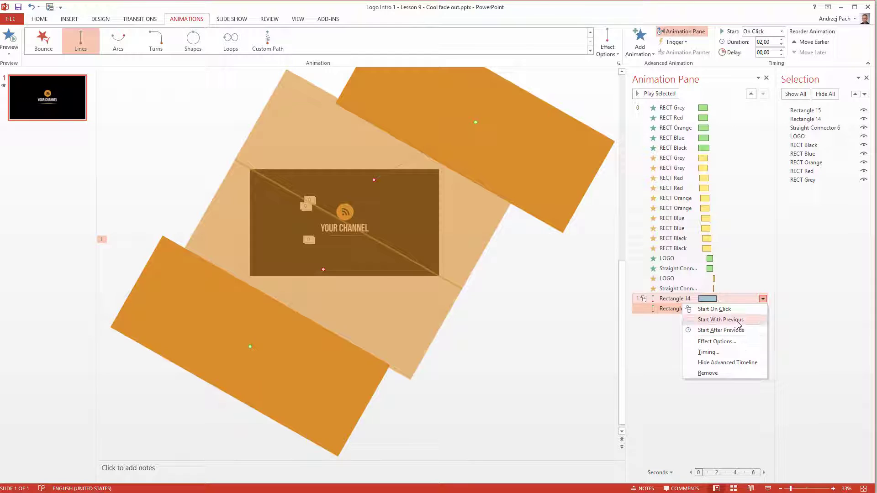
{"action": "left_click", "coordinate": [721, 320]}
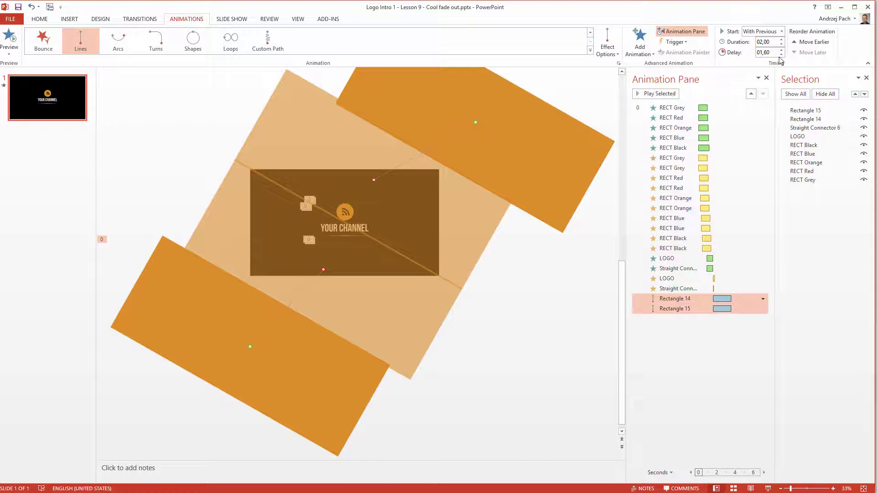
{"action": "left_click", "coordinate": [782, 44]}
{"action": "left_click", "coordinate": [781, 45]}
{"action": "left_click", "coordinate": [782, 45]}
{"action": "left_click", "coordinate": [782, 45]}
{"action": "left_click", "coordinate": [782, 44]}
{"action": "left_click", "coordinate": [782, 39]}
{"action": "scroll", "coordinate": [296, 198], "scroll_direction": "down", "scroll_amount": 3, "text": "ctrl"}
{"action": "left_click", "coordinate": [403, 341]}
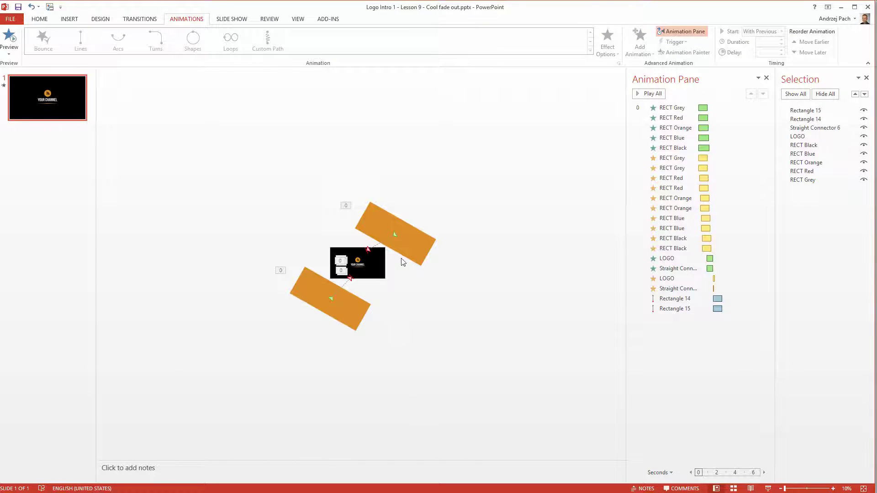
Step: Copy the lower-left rectangle and place the copy at the logo's upper left
{"action": "left_click", "coordinate": [348, 315]}
{"action": "key", "text": "ctrl+c"}
{"action": "key", "text": "ctrl+v"}
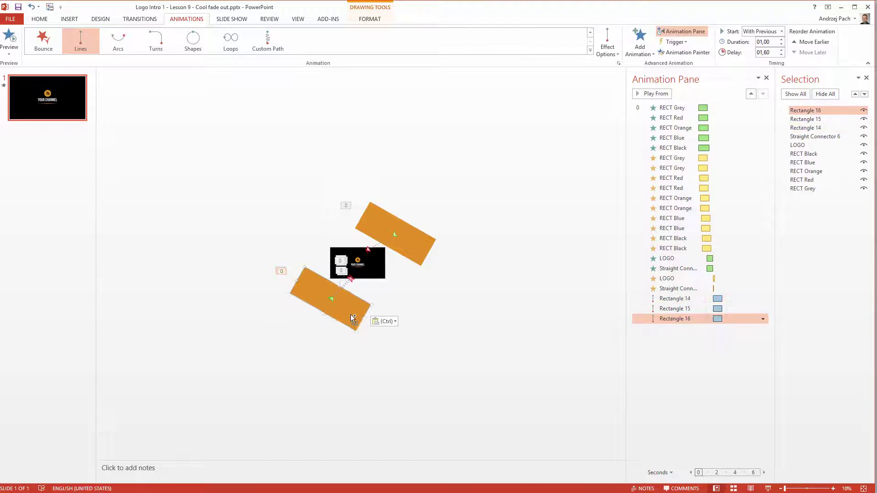
{"action": "left_click_drag", "start_coordinate": [348, 316], "coordinate": [314, 247]}
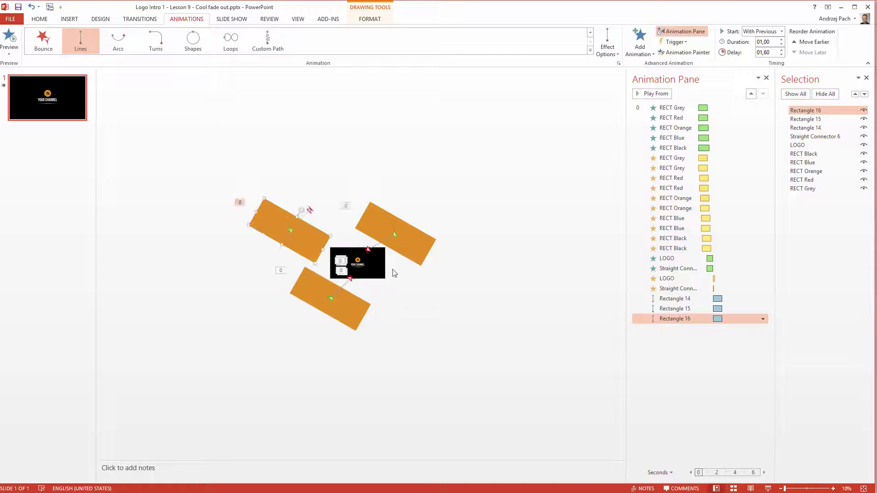
{"action": "key", "text": "Escape"}
Step: Copy the upper-right rectangle, place it at the logo's lower right, and adjust both copies
{"action": "left_click", "coordinate": [413, 235]}
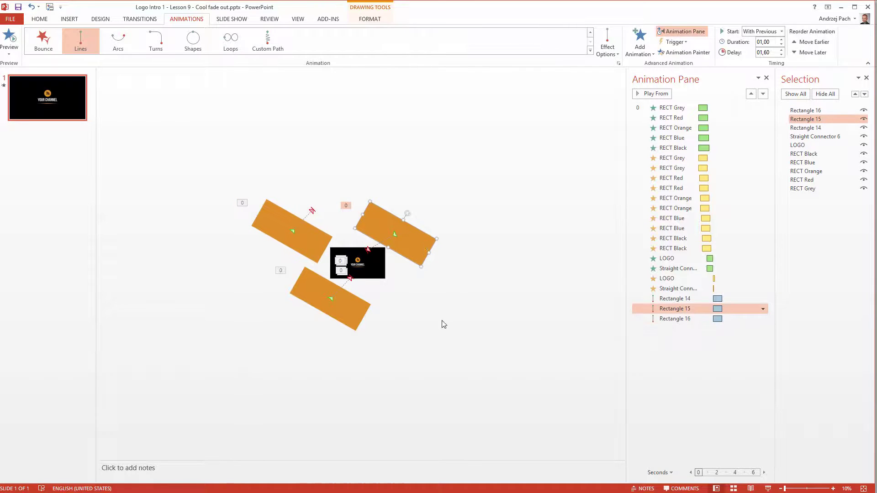
{"action": "key", "text": "ctrl+c"}
{"action": "key", "text": "ctrl+v"}
{"action": "left_click_drag", "start_coordinate": [401, 228], "coordinate": [436, 293]}
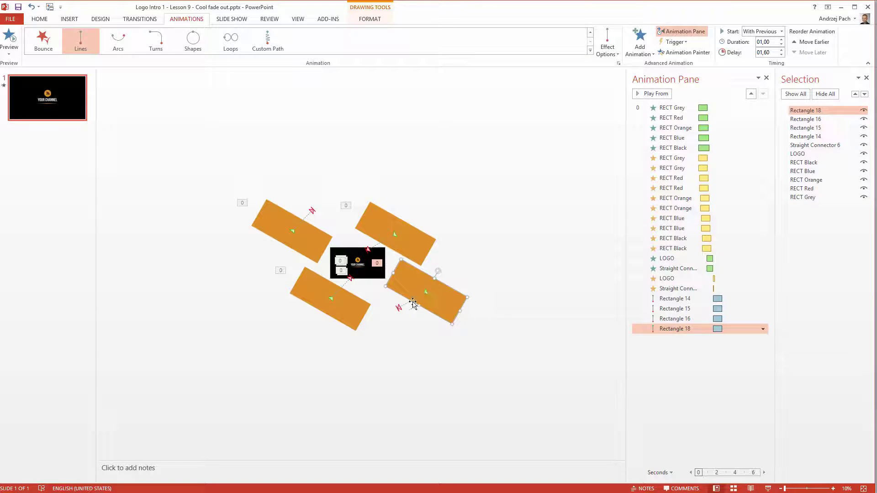
{"action": "scroll", "coordinate": [432, 272], "scroll_direction": "up", "scroll_amount": 3}
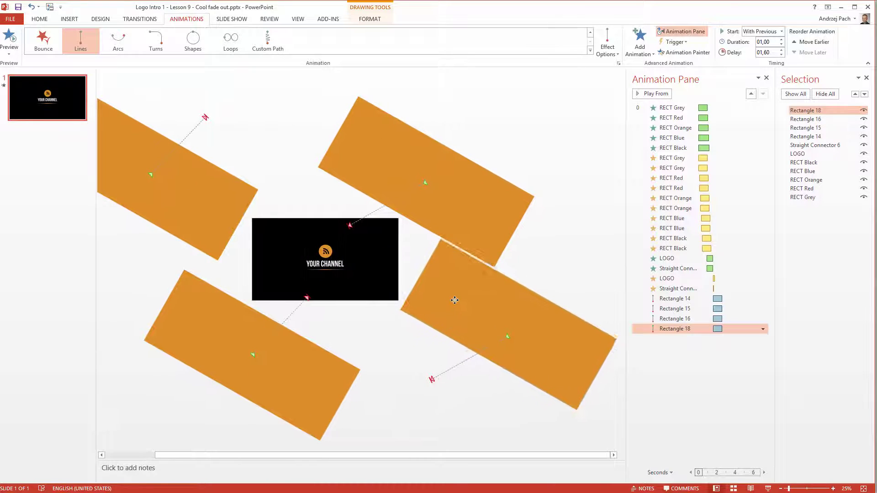
{"action": "left_click", "coordinate": [452, 295]}
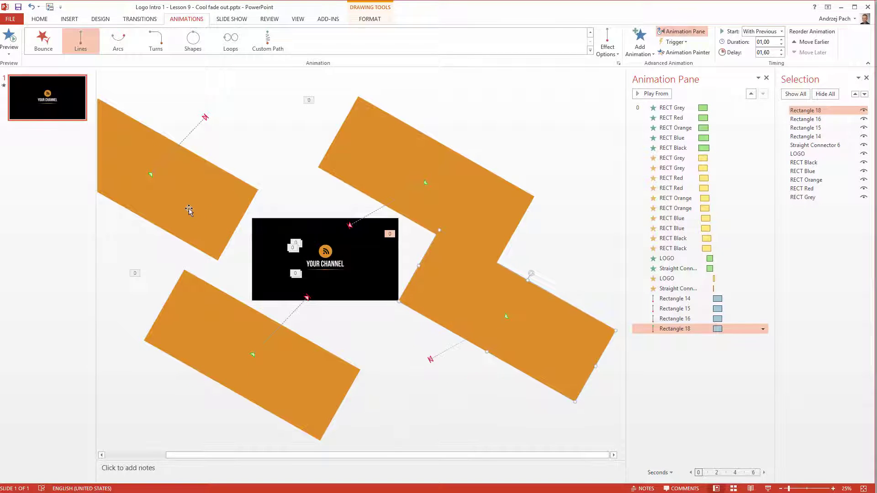
{"action": "mouse_move", "coordinate": [208, 204]}
{"action": "left_mouse_down"}
{"action": "mouse_move", "coordinate": [203, 264]}
{"action": "mouse_move", "coordinate": [210, 213]}
{"action": "left_mouse_up"}
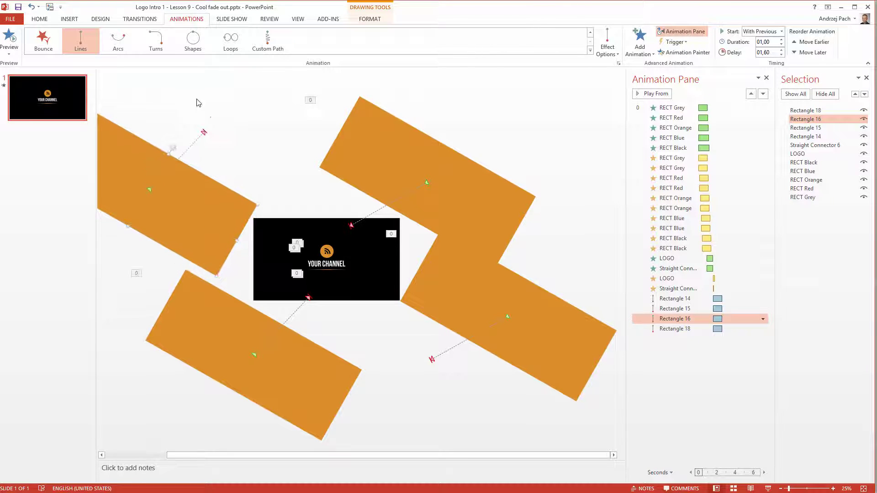
Step: Reposition the upper-left copy and pull its motion path end over the logo box
{"action": "left_click_drag", "start_coordinate": [204, 134], "coordinate": [316, 309]}
{"action": "scroll", "coordinate": [391, 218], "scroll_direction": "up", "scroll_amount": 1}
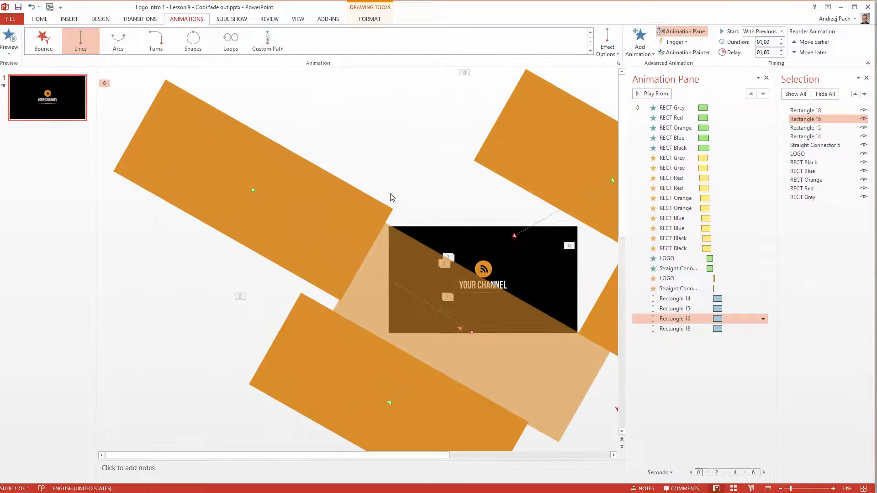
{"action": "left_click_drag", "start_coordinate": [317, 190], "coordinate": [298, 204]}
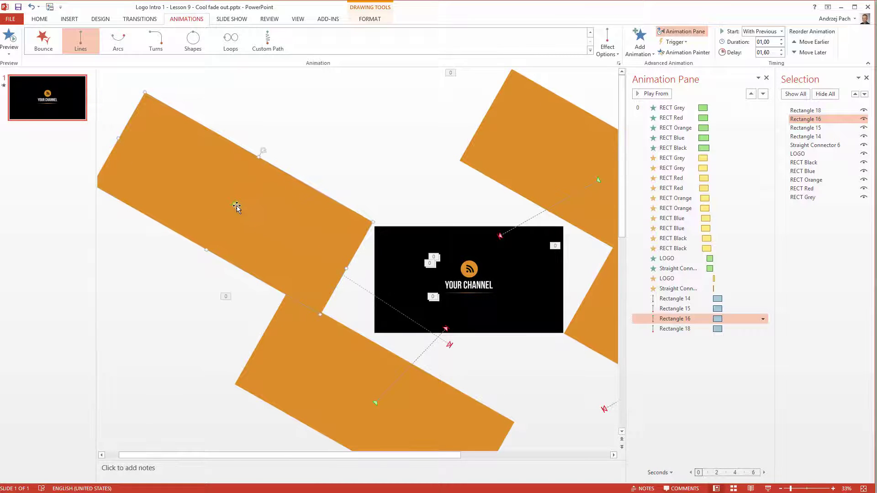
{"action": "left_click", "coordinate": [451, 350]}
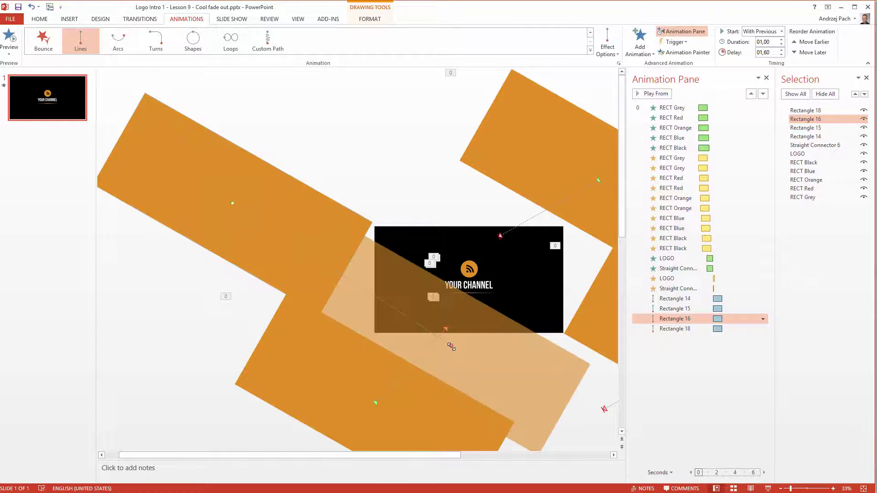
{"action": "left_click_drag", "start_coordinate": [452, 347], "coordinate": [456, 333]}
Step: Drag the lower-right copy's (Rectangle 18) motion path end onto the logo box
{"action": "scroll", "coordinate": [201, 192], "scroll_direction": "down", "scroll_amount": 1, "text": "ctrl"}
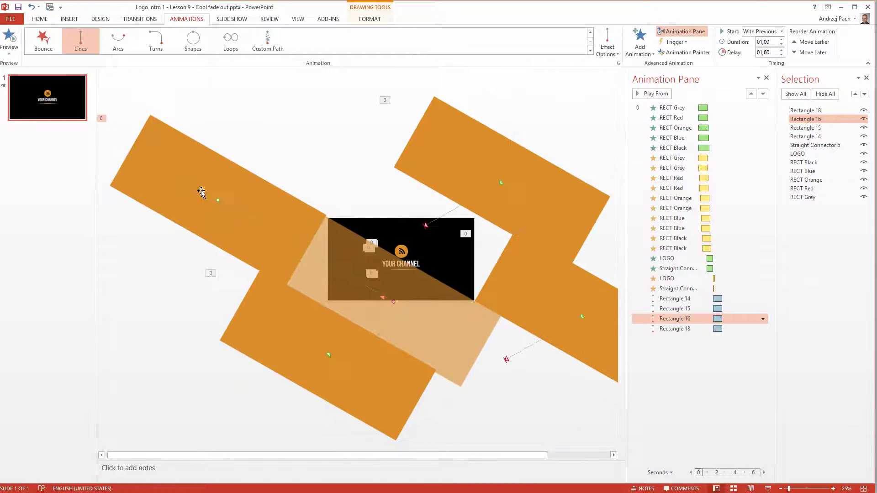
{"action": "left_click", "coordinate": [547, 306]}
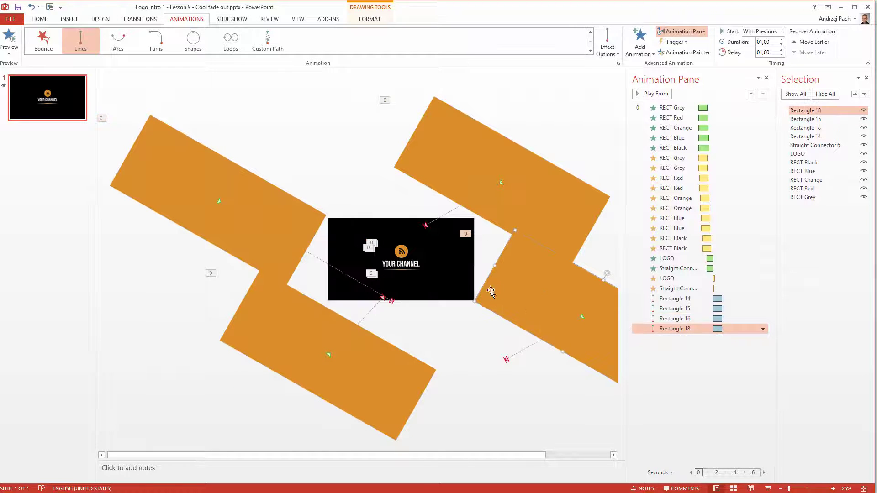
{"action": "left_click_drag", "start_coordinate": [505, 360], "coordinate": [409, 224]}
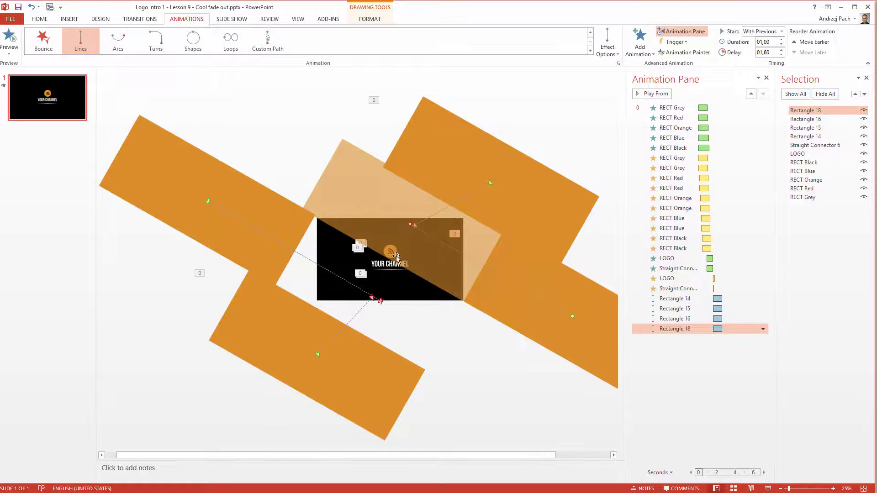
{"action": "scroll", "coordinate": [527, 323], "scroll_direction": "down", "scroll_amount": 3}
{"action": "left_click", "coordinate": [496, 372]}
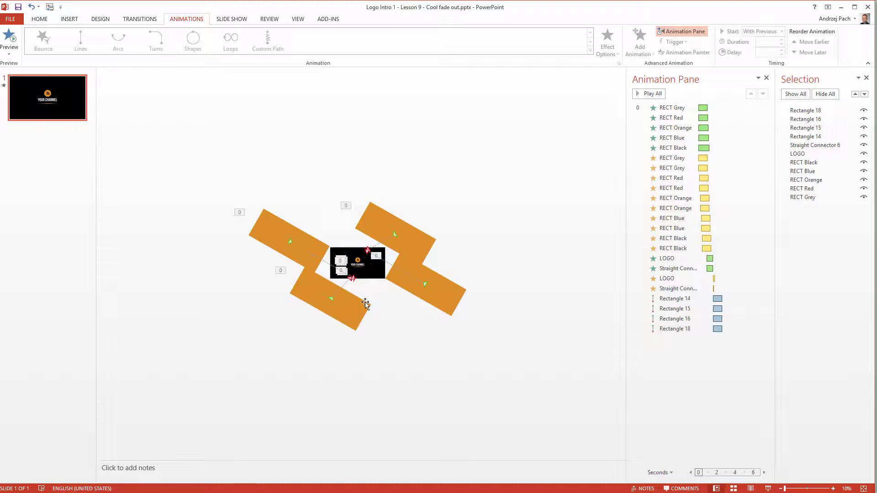
Step: Fill the lower-left and upper-right rectangles, Rectangles 14 and 15, with black
{"action": "left_click", "coordinate": [343, 316]}
{"action": "left_click", "coordinate": [361, 234], "text": "shift"}
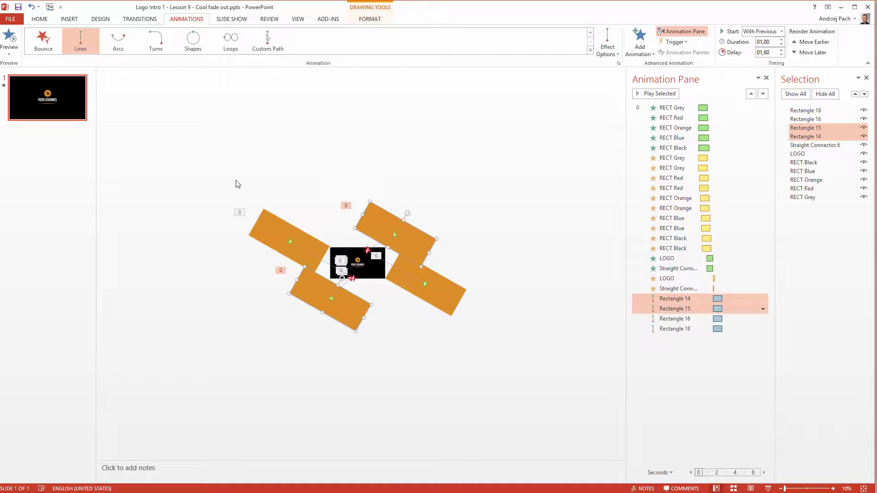
{"action": "left_click", "coordinate": [371, 18]}
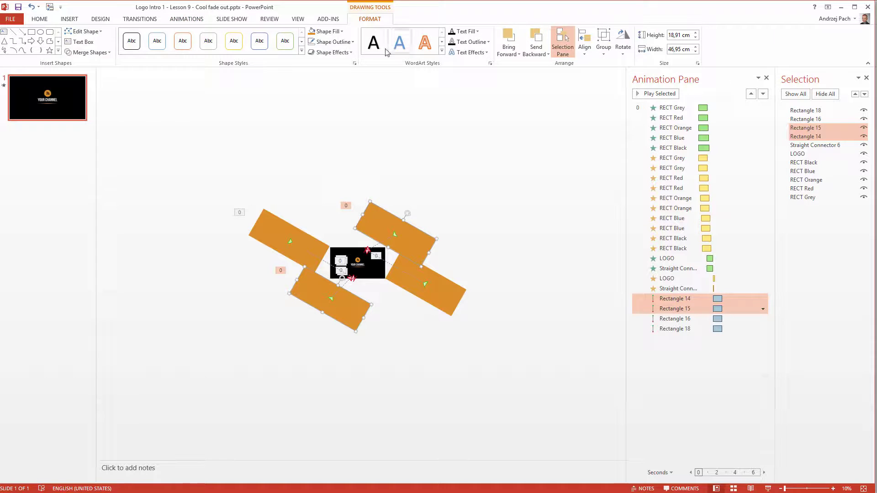
{"action": "left_click", "coordinate": [340, 32]}
{"action": "left_click", "coordinate": [319, 53]}
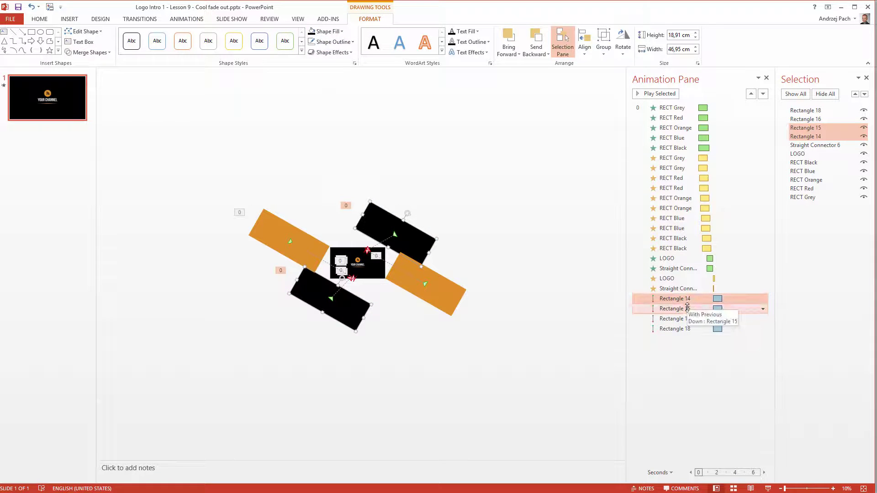
Step: Move the black rectangles' animations below Rectangles 16 and 18 in the Animation Pane
{"action": "left_click_drag", "start_coordinate": [688, 307], "coordinate": [690, 336]}
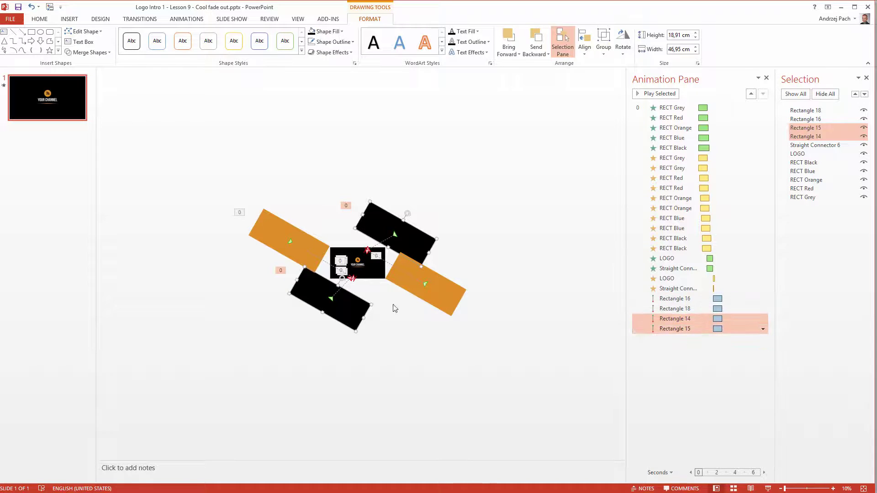
{"action": "left_click", "coordinate": [279, 224]}
{"action": "left_click", "coordinate": [461, 288], "text": "shift"}
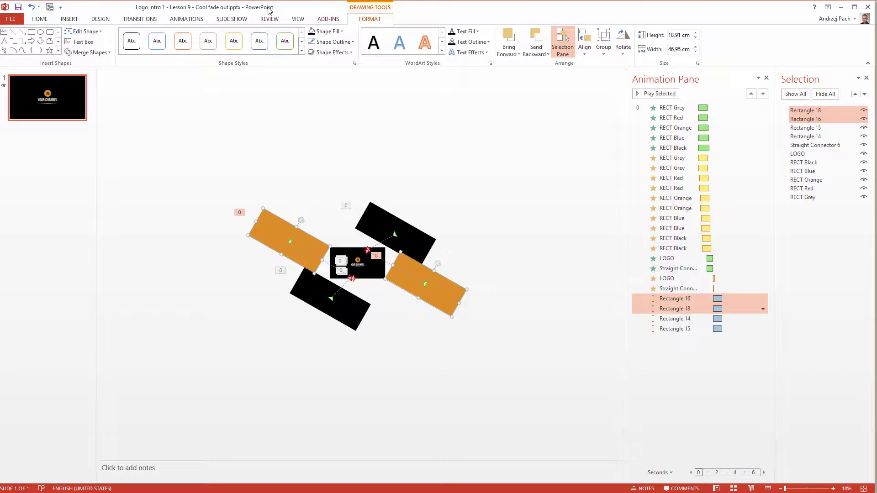
Step: Raise the orange rectangles' animation delay to 04,00 on the Animations tab
{"action": "left_click", "coordinate": [182, 23]}
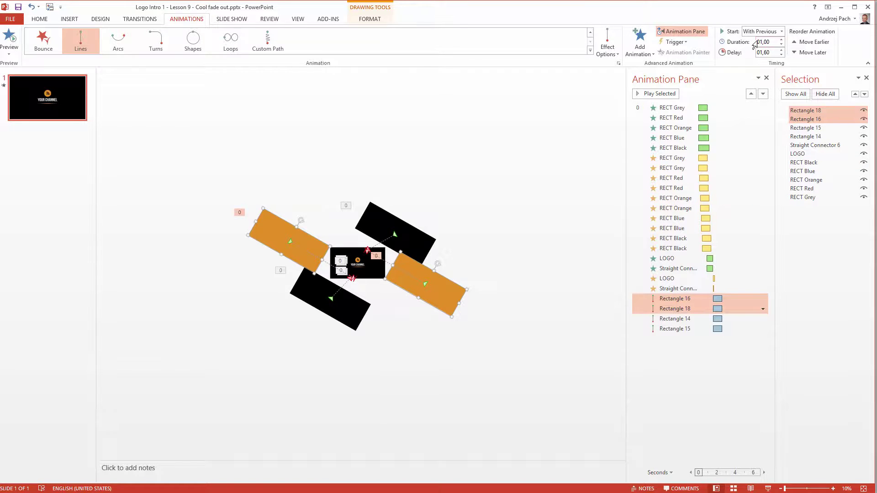
{"action": "left_click", "coordinate": [781, 50]}
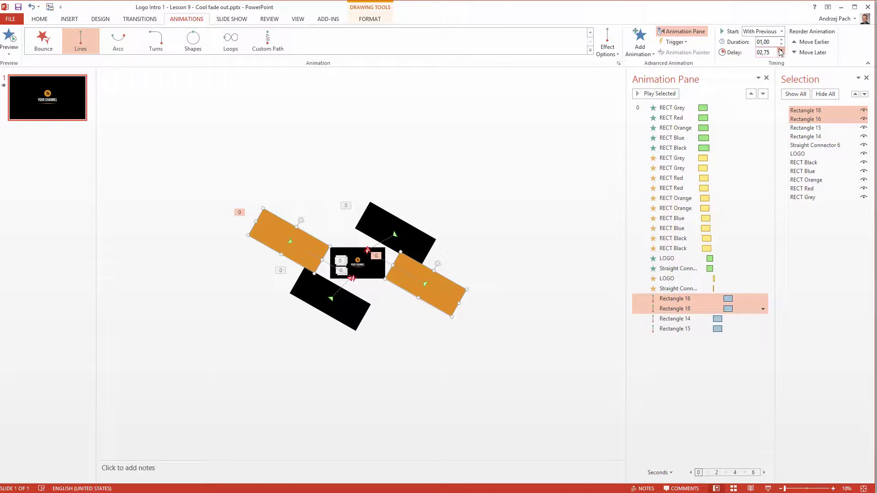
{"action": "left_click", "coordinate": [781, 50]}
{"action": "left_click", "coordinate": [781, 49]}
{"action": "left_click", "coordinate": [781, 50]}
{"action": "left_click", "coordinate": [781, 49]}
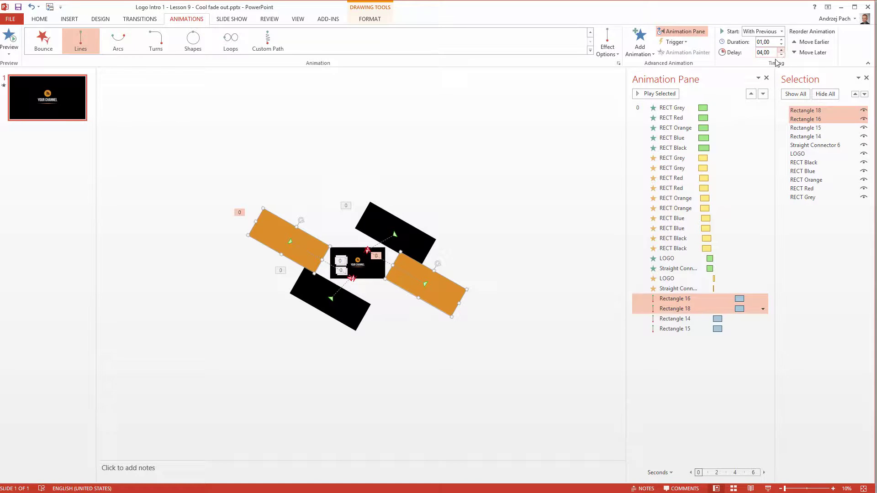
Step: Increase the delay of Rectangle 14 and 15 so they run from 4.5 s to 5.5 s
{"action": "left_click", "coordinate": [720, 319]}
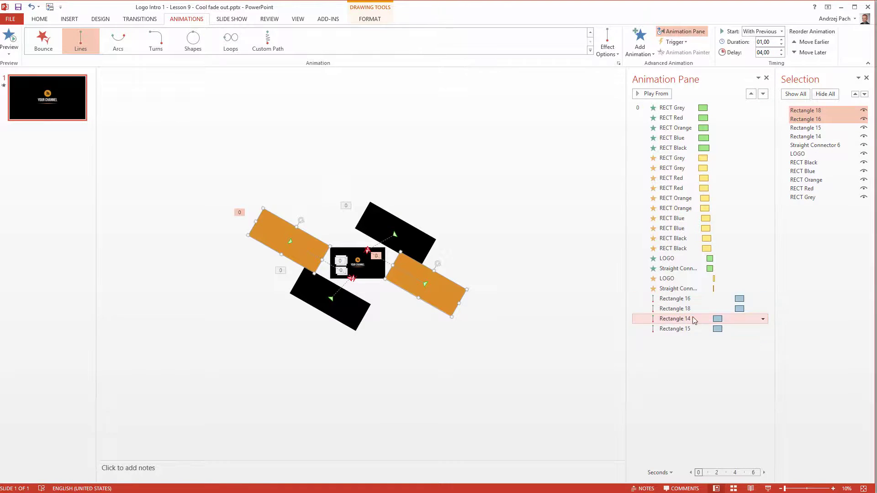
{"action": "left_click", "coordinate": [720, 329], "text": "shift"}
{"action": "left_click", "coordinate": [781, 50]}
{"action": "left_click", "coordinate": [782, 50]}
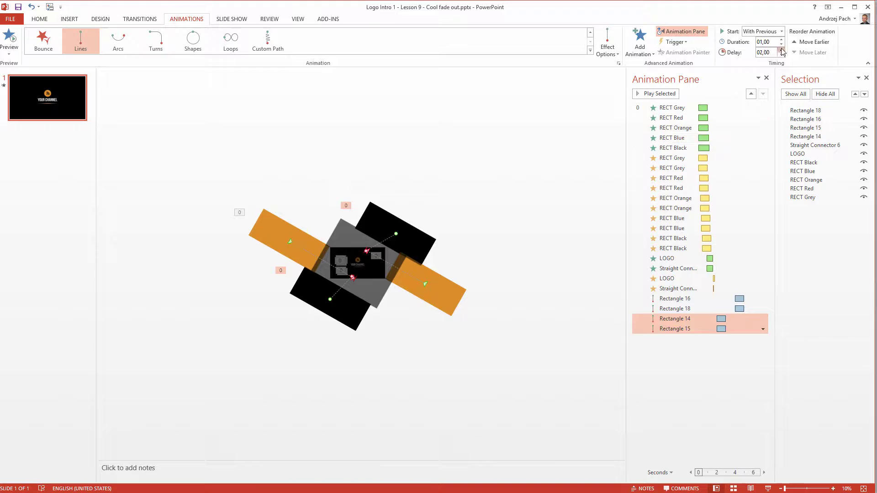
{"action": "left_click", "coordinate": [782, 50]}
{"action": "left_click", "coordinate": [781, 50]}
{"action": "left_click", "coordinate": [781, 50]}
{"action": "left_click", "coordinate": [781, 50]}
{"action": "left_click", "coordinate": [781, 50]}
{"action": "left_click", "coordinate": [782, 50]}
{"action": "left_click", "coordinate": [782, 50]}
{"action": "left_click", "coordinate": [781, 50]}
{"action": "left_click", "coordinate": [781, 50]}
{"action": "left_click", "coordinate": [706, 361]}
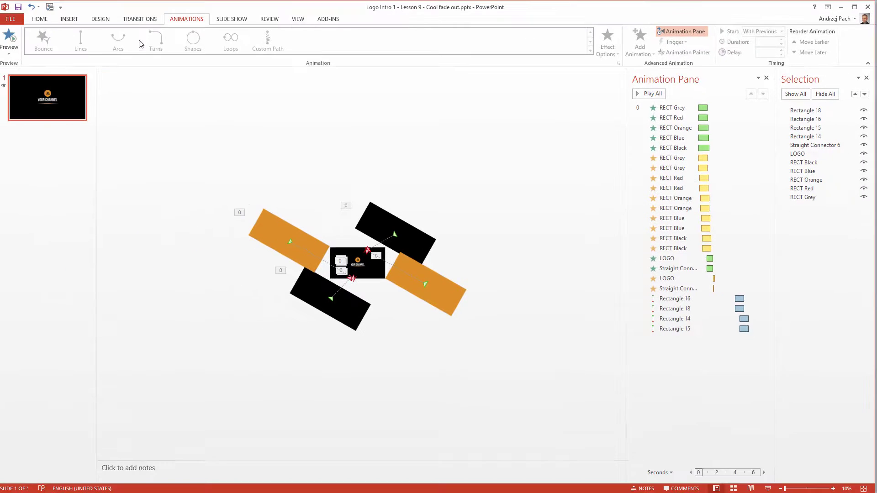
Step: Have the slide's 00,50 Fade transition advance automatically after 00:07,00
{"action": "left_click", "coordinate": [140, 19]}
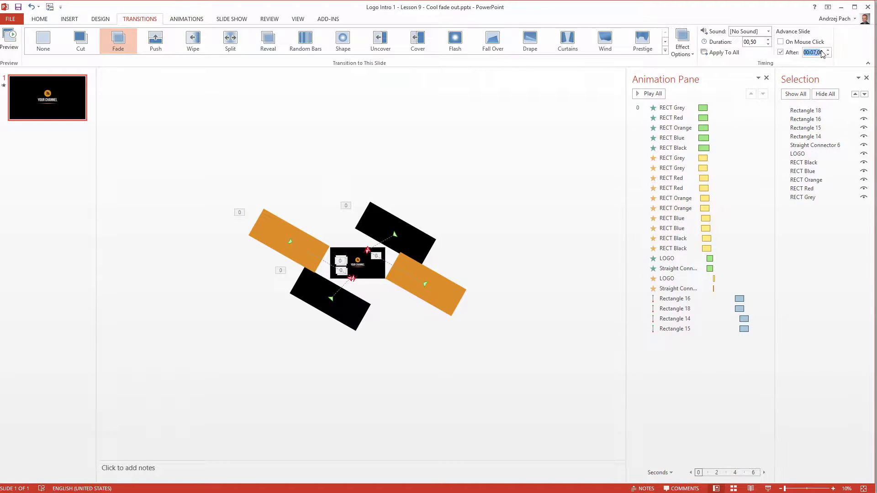
{"action": "left_click", "coordinate": [704, 108]}
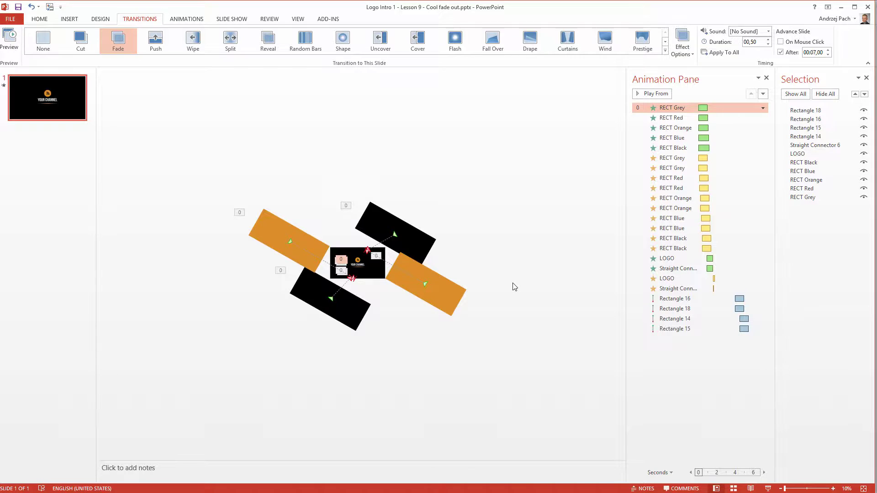
Step: Move Rectangle 14 and 15 to the top of the Selection Pane, above the orange rectangles
{"action": "left_click", "coordinate": [358, 320]}
{"action": "left_click", "coordinate": [423, 238], "text": "shift"}
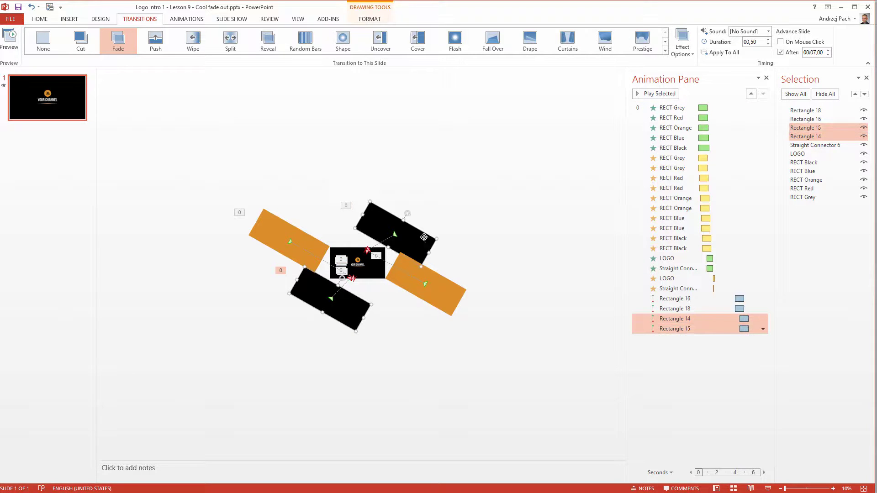
{"action": "left_click_drag", "start_coordinate": [802, 128], "coordinate": [809, 112]}
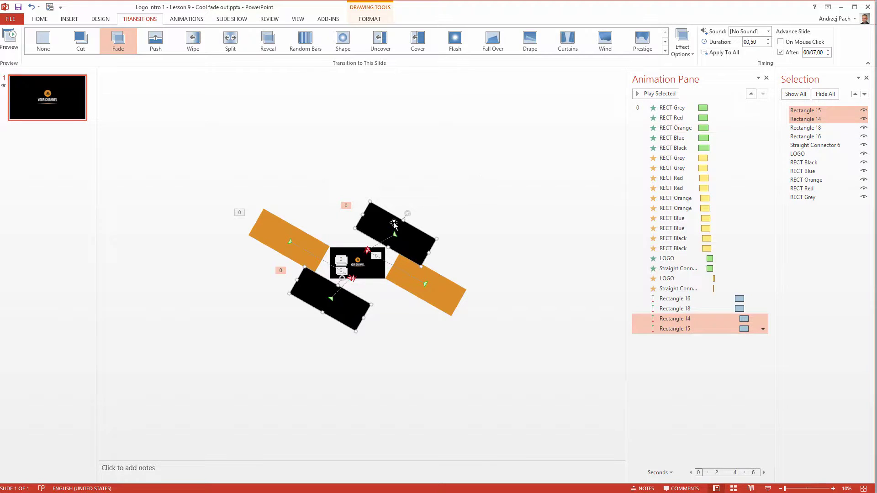
{"action": "left_click", "coordinate": [381, 357]}
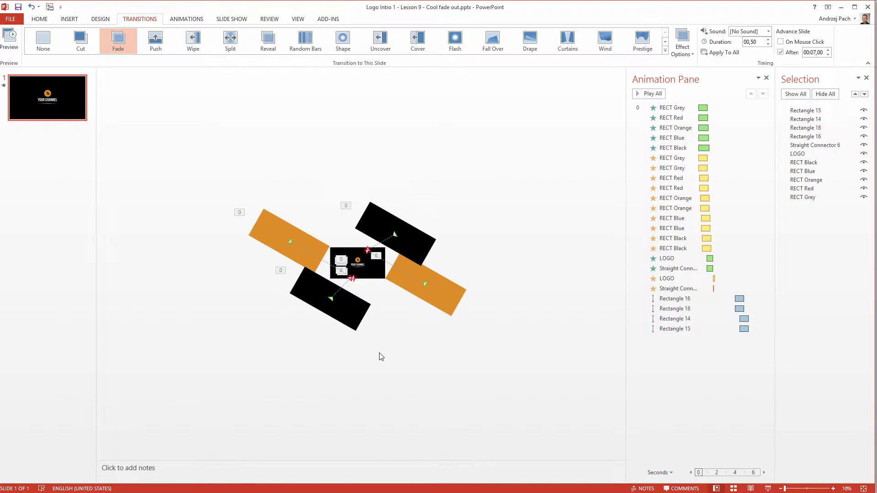
Step: Rename the upper-right black rectangle, Rectangle 15, to 'BLACK transition'
{"action": "left_click", "coordinate": [818, 112]}
{"action": "left_click", "coordinate": [825, 110]}
{"action": "type", "text": "re"}
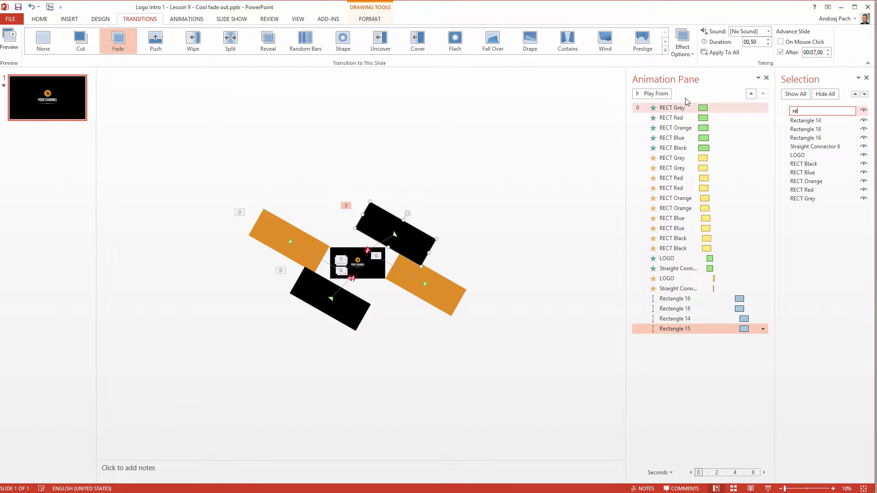
{"action": "key", "text": "BackSpace"}
{"action": "type", "text": "BLACK transition"}
{"action": "key", "text": "Return"}
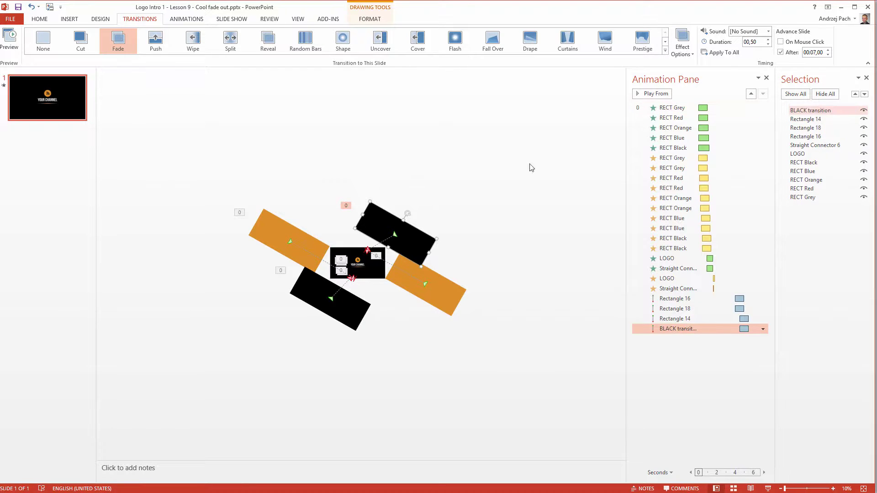
{"action": "left_click", "coordinate": [528, 181]}
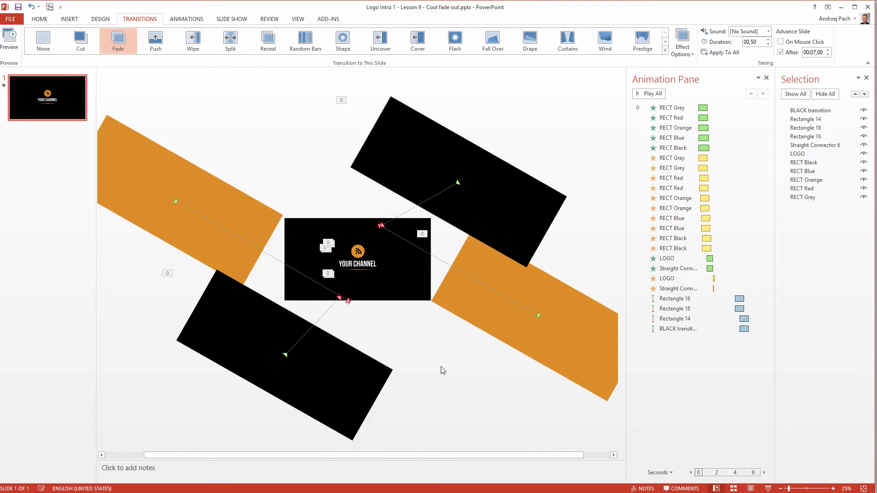
Step: Select Rectangle 16, Rectangle 14, Rectangle 18 and BLACK transition together on the slide
{"action": "scroll", "coordinate": [425, 204], "scroll_direction": "down", "scroll_amount": 2}
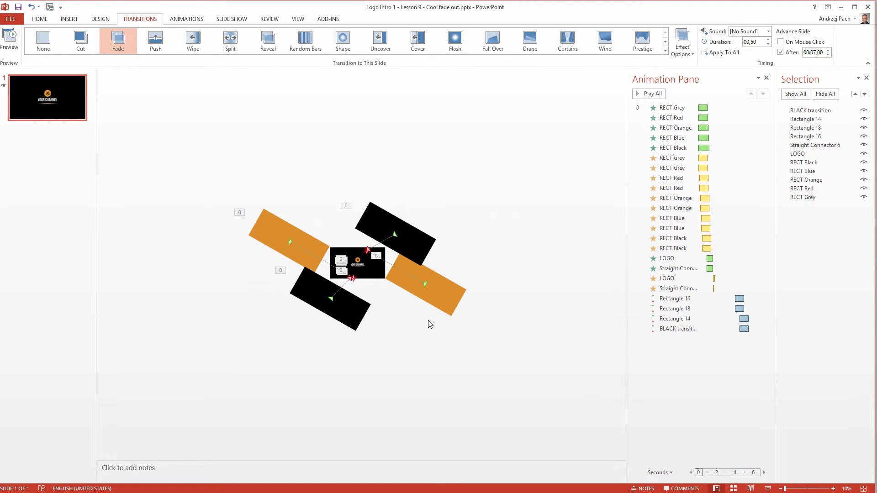
{"action": "left_click", "coordinate": [276, 246]}
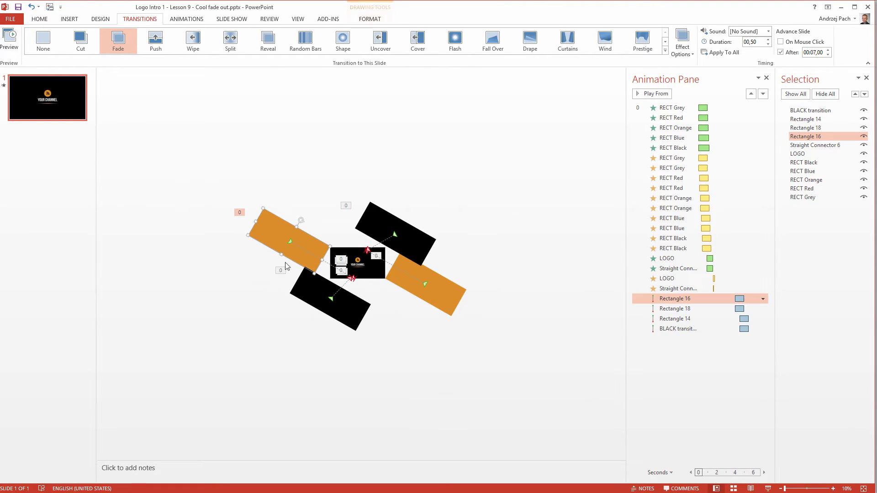
{"action": "left_click", "coordinate": [331, 297], "text": "shift"}
{"action": "left_click", "coordinate": [411, 242], "text": "shift"}
{"action": "left_click", "coordinate": [411, 242], "text": "shift"}
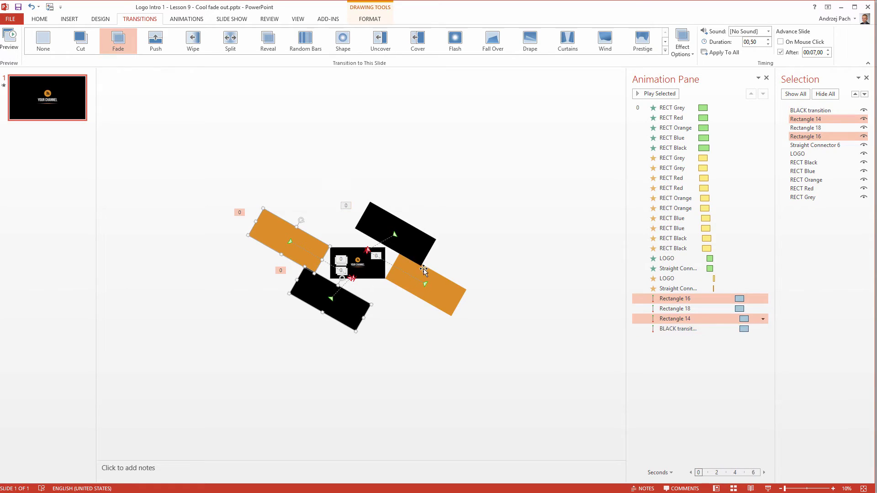
{"action": "left_click", "coordinate": [424, 269], "text": "shift"}
{"action": "left_click", "coordinate": [424, 238], "text": "shift"}
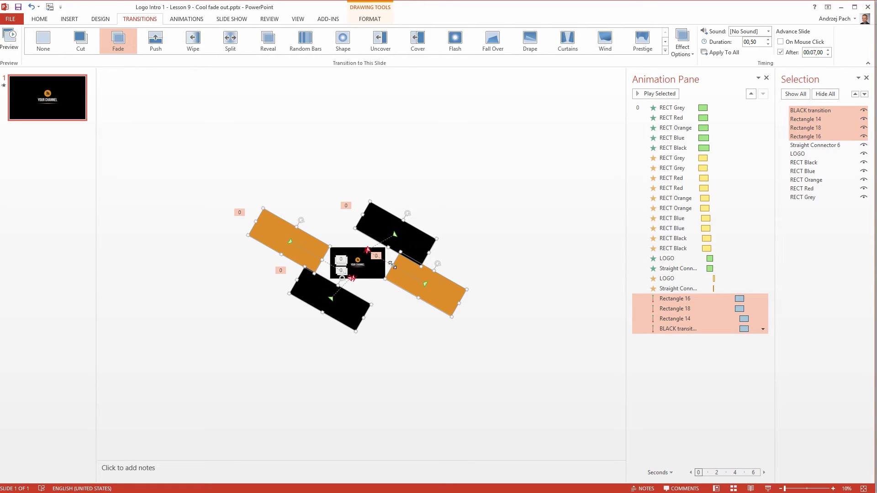